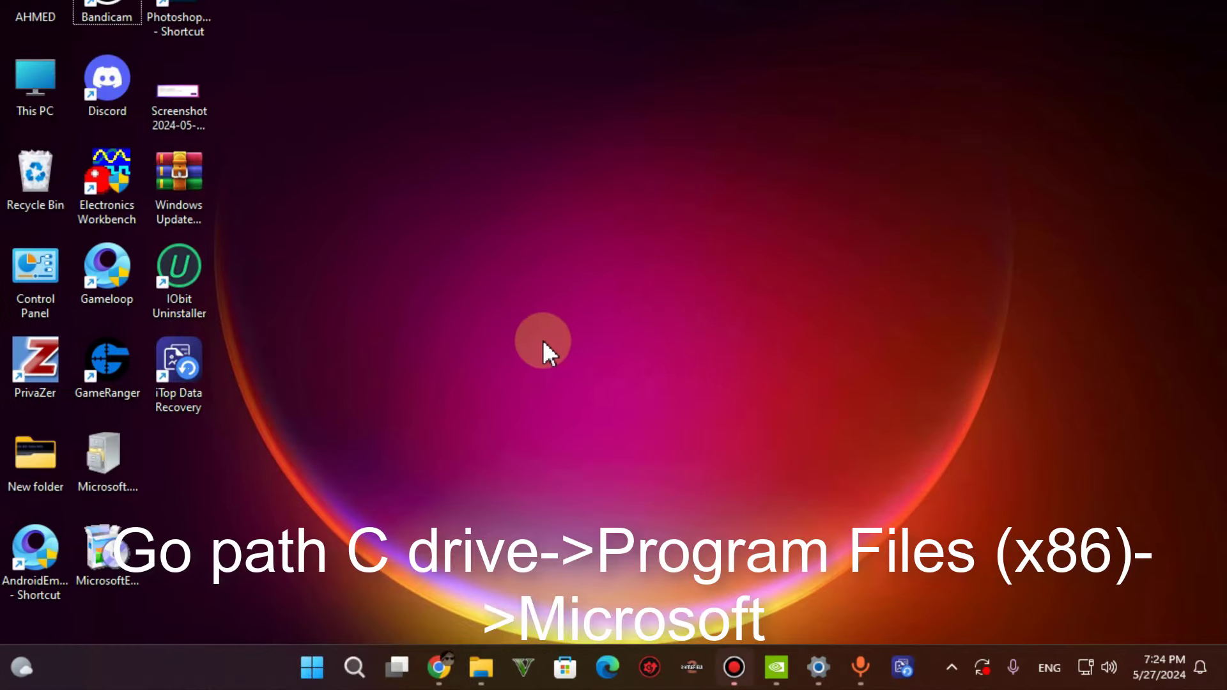
Open the Microsoft folder inside Program Files (x86) on Local Disk (C:)
{"action": "left_click", "coordinate": [25, 78]}
{"action": "double_click", "coordinate": [25, 78]}
{"action": "double_click", "coordinate": [292, 160]}
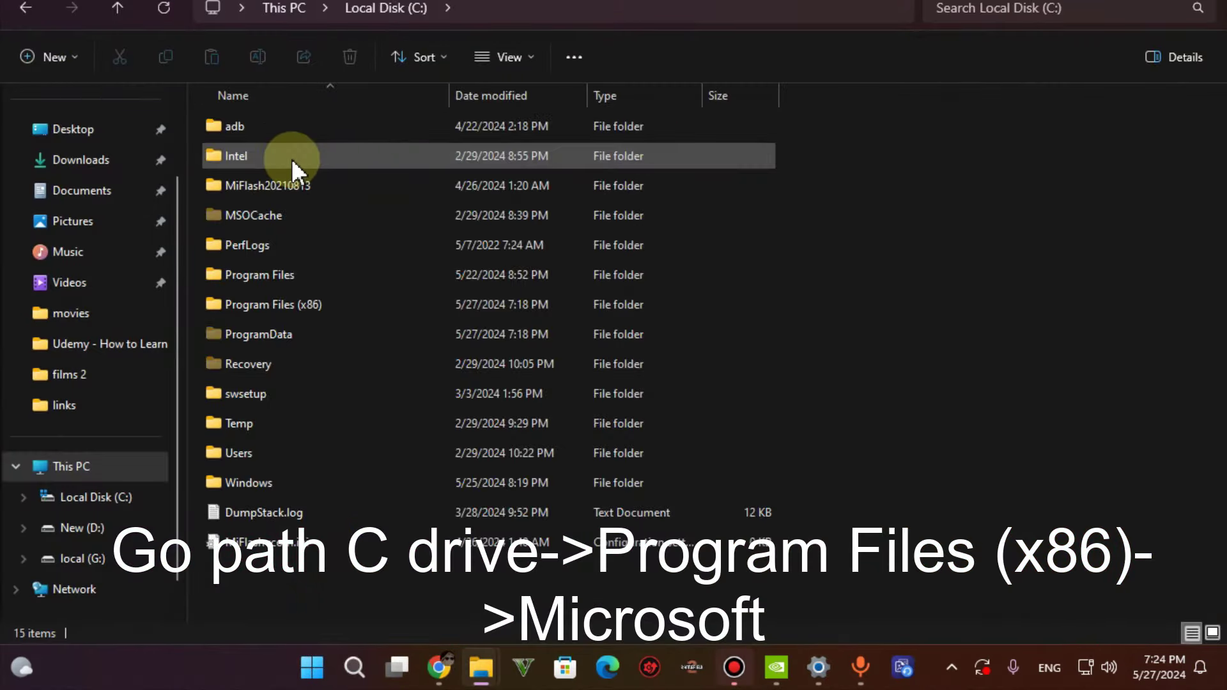
{"action": "double_click", "coordinate": [293, 303]}
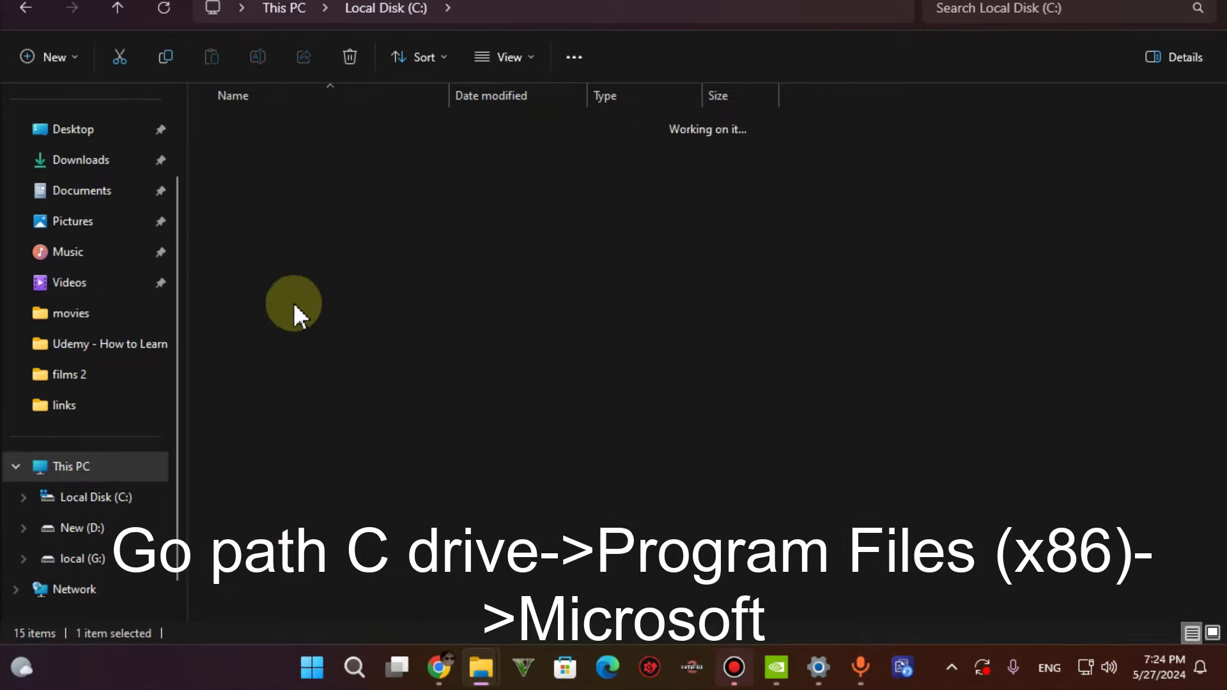
{"action": "scroll", "coordinate": [293, 384], "scroll_direction": "down", "scroll_amount": 4}
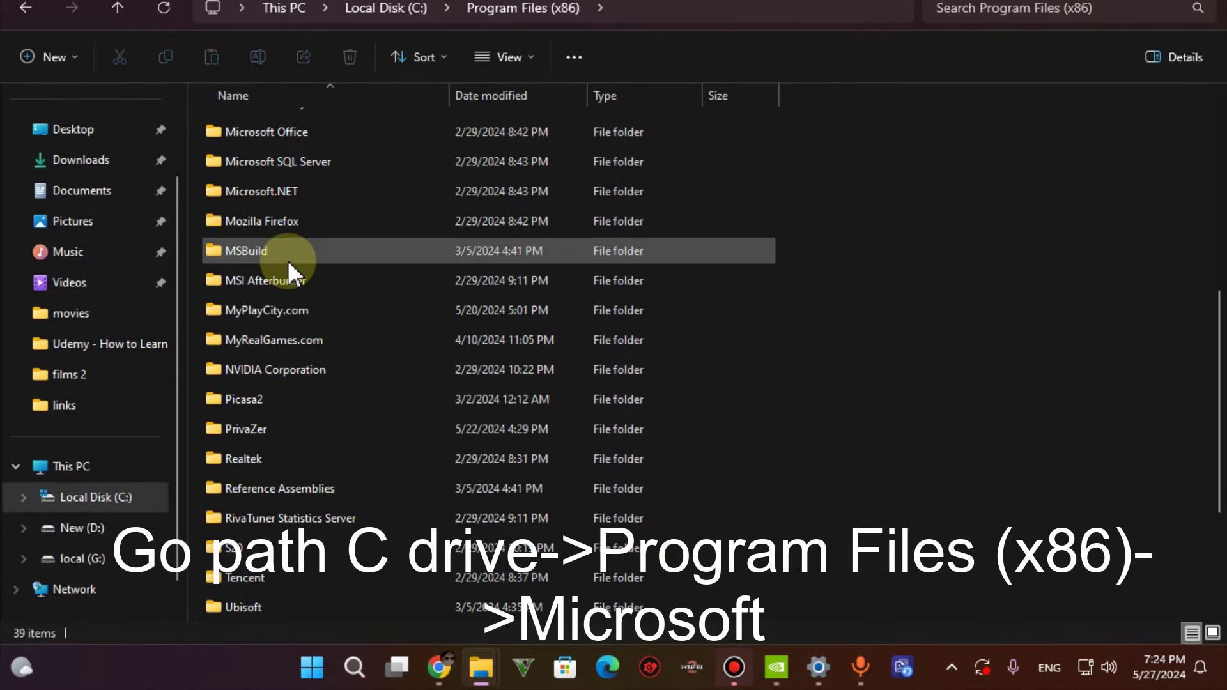
{"action": "scroll", "coordinate": [288, 260], "scroll_direction": "up", "scroll_amount": 1}
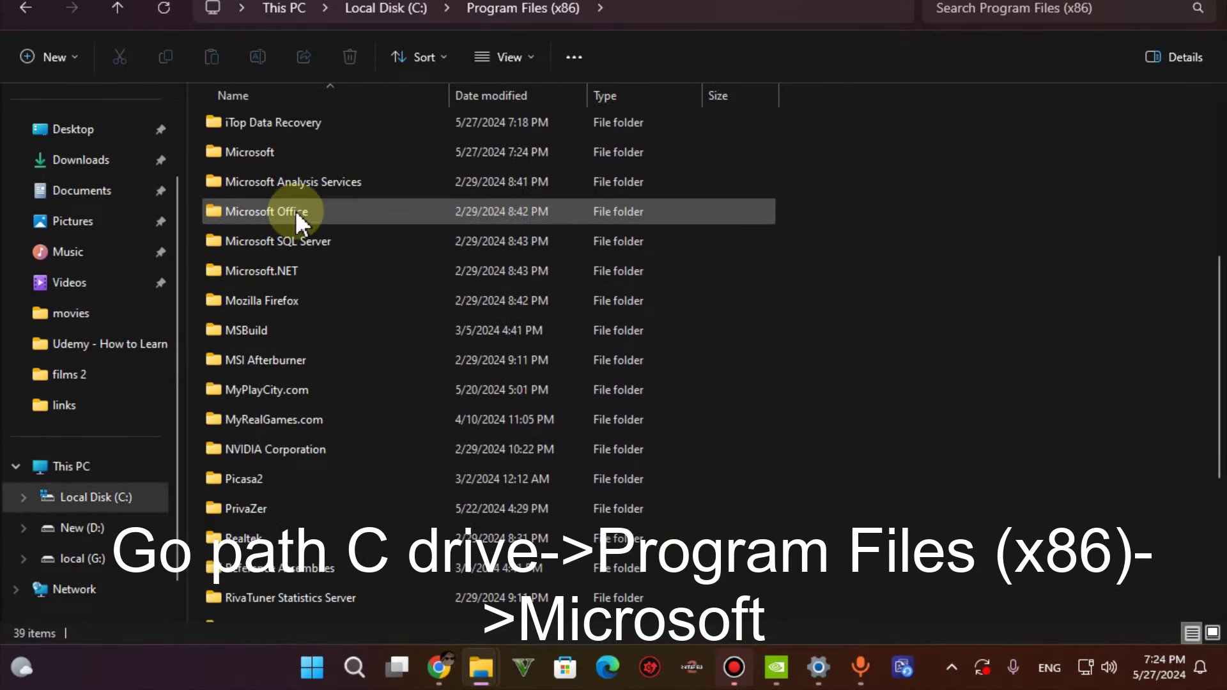
{"action": "double_click", "coordinate": [282, 152]}
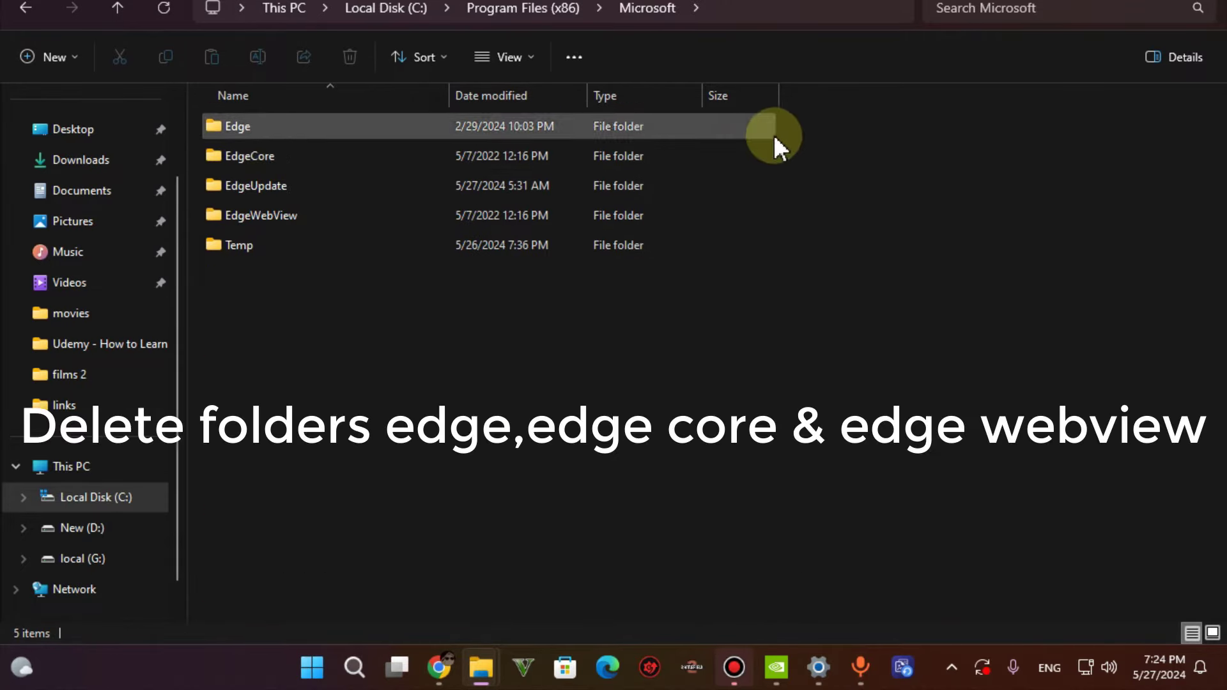
Delete the Edge and EdgeCore folders from the Microsoft folder
{"action": "left_click_drag", "start_coordinate": [787, 132], "coordinate": [666, 170]}
{"action": "right_click", "coordinate": [661, 155]}
{"action": "left_click", "coordinate": [709, 551]}
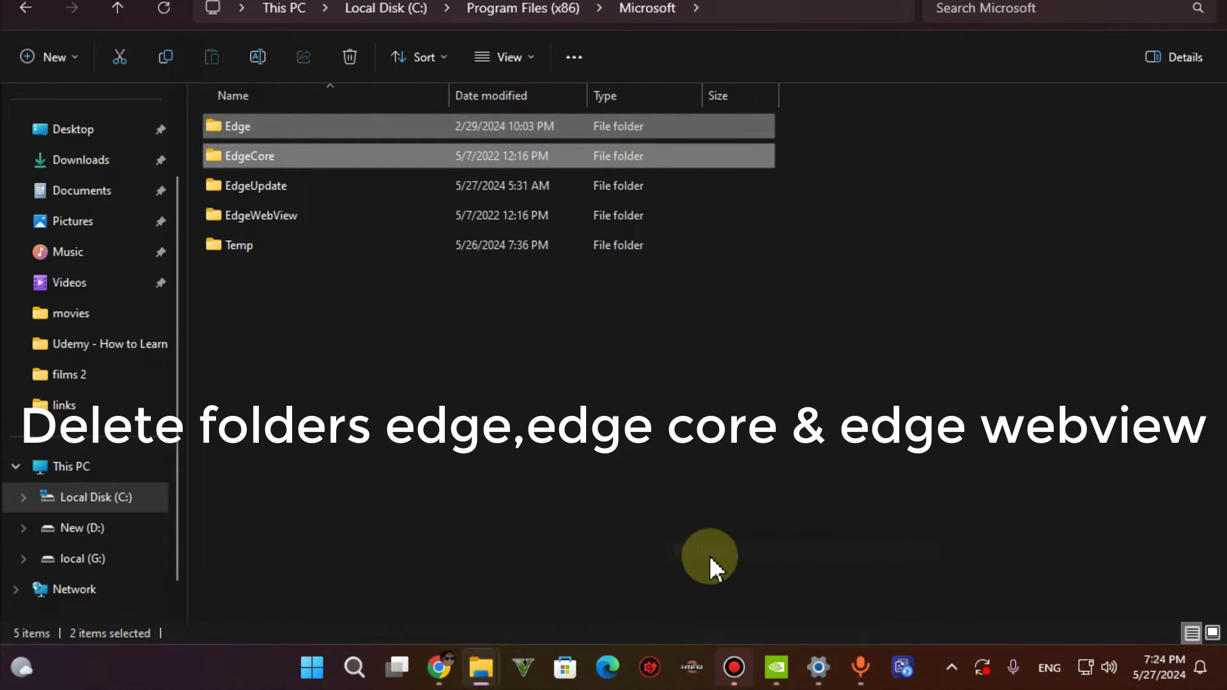
Delete the EdgeWebView folder and refresh the Microsoft folder's listing
{"action": "left_click", "coordinate": [253, 155]}
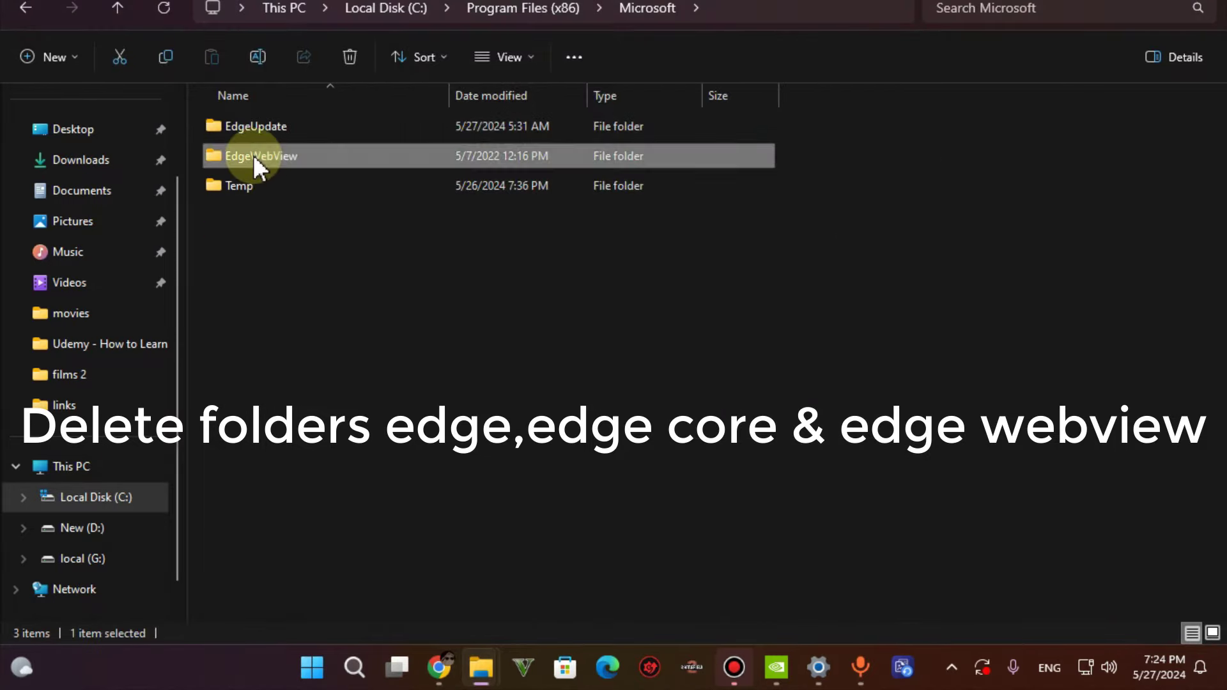
{"action": "right_click", "coordinate": [254, 155]}
{"action": "left_click", "coordinate": [332, 576]}
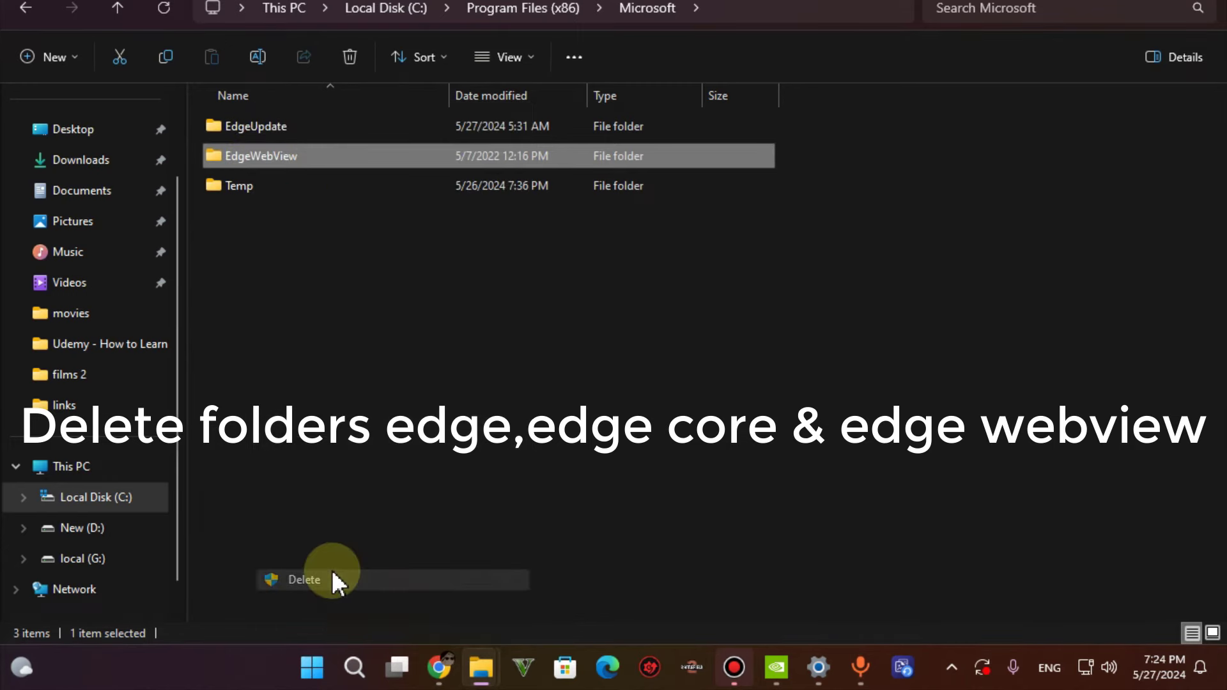
{"action": "right_click", "coordinate": [350, 295]}
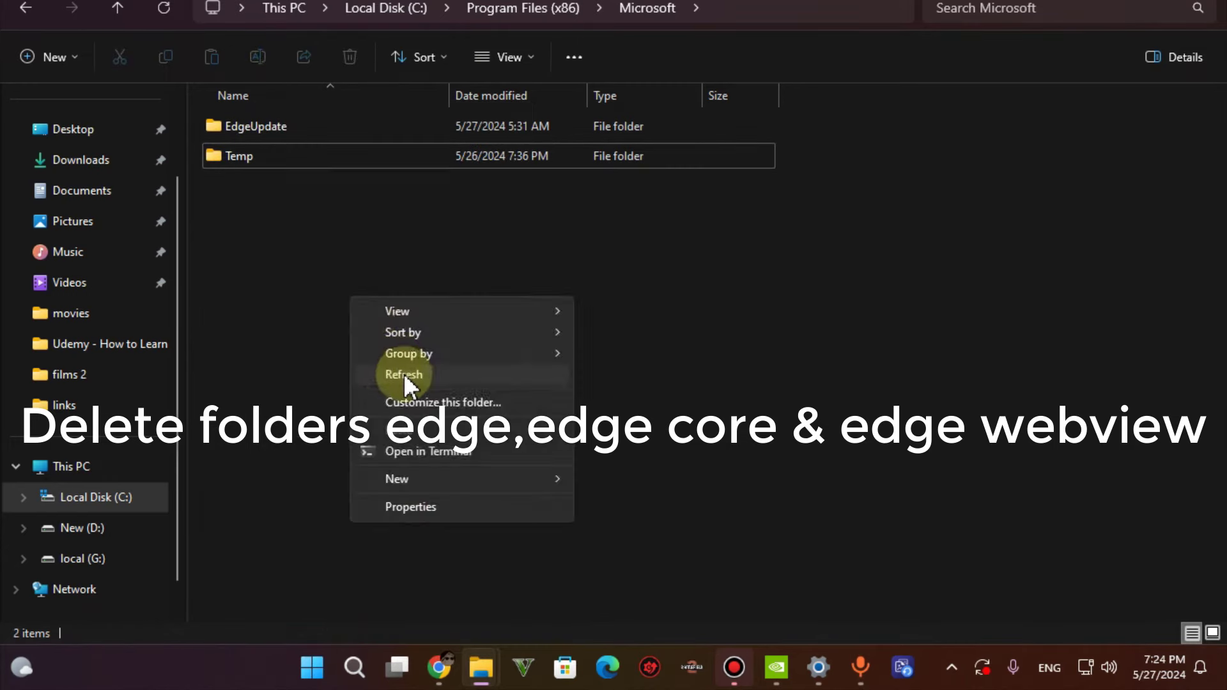
{"action": "left_click", "coordinate": [403, 376]}
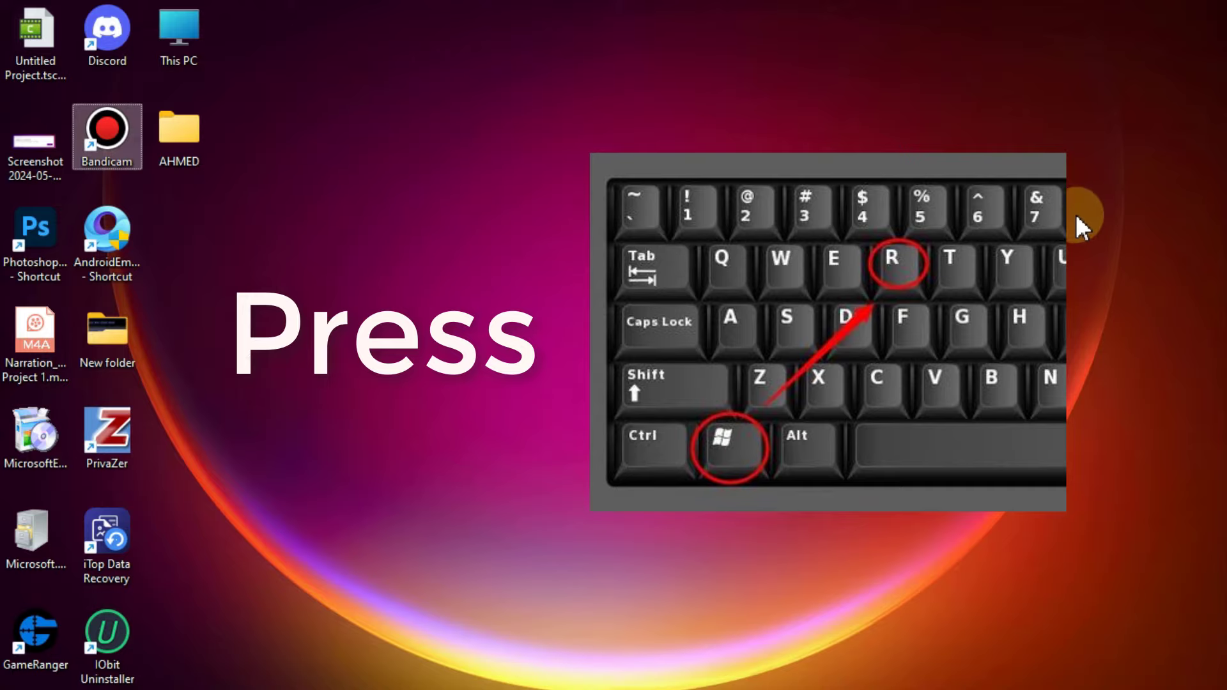
Open the Registry Editor and expand the HKEY_LOCAL_MACHINE hive
{"action": "key", "text": "super+r"}
{"action": "left_click", "coordinate": [143, 625]}
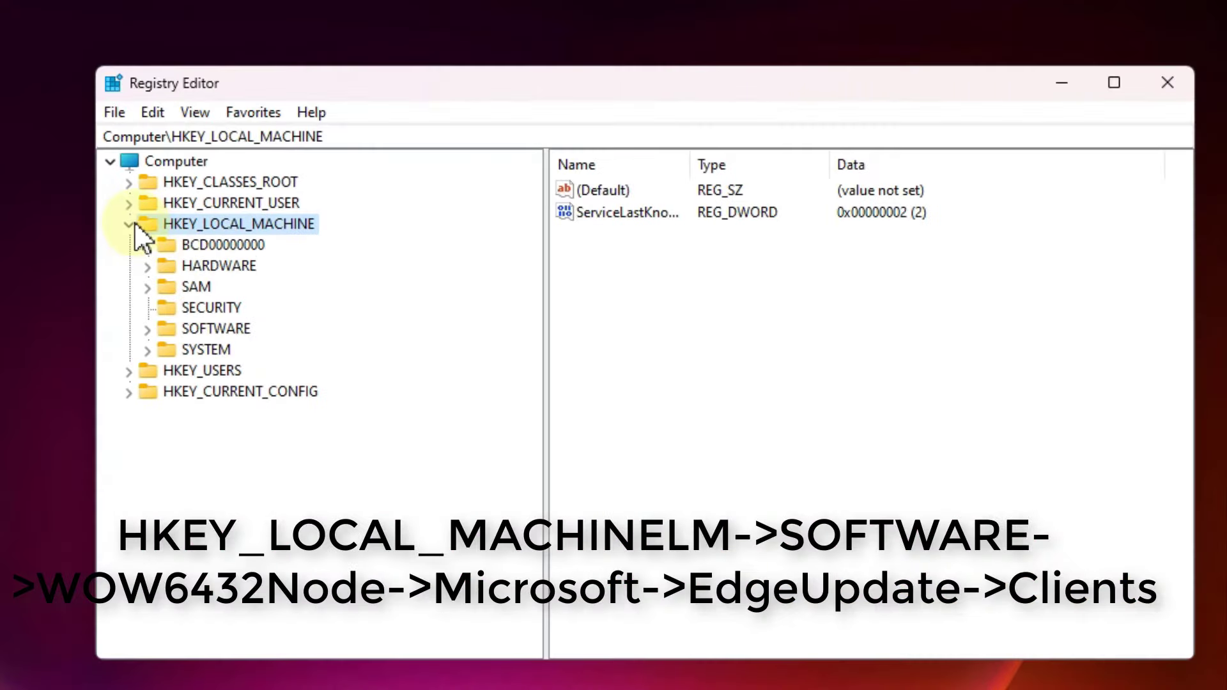
{"action": "left_click", "coordinate": [131, 225]}
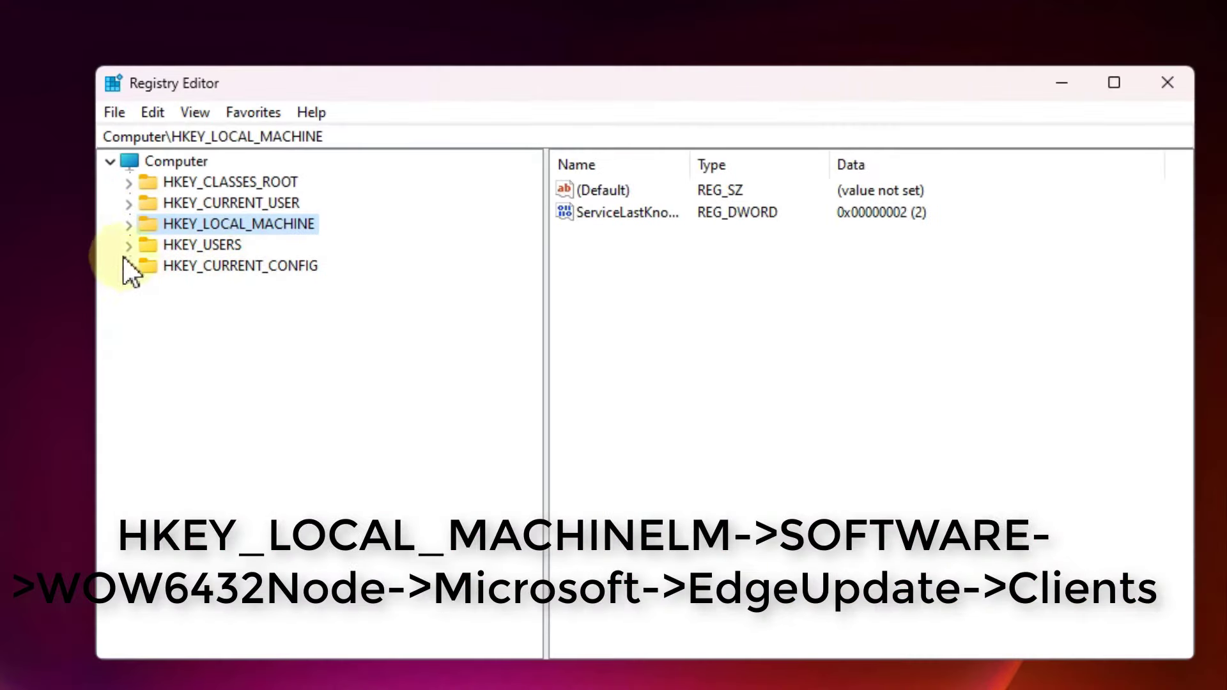
{"action": "left_click", "coordinate": [127, 226]}
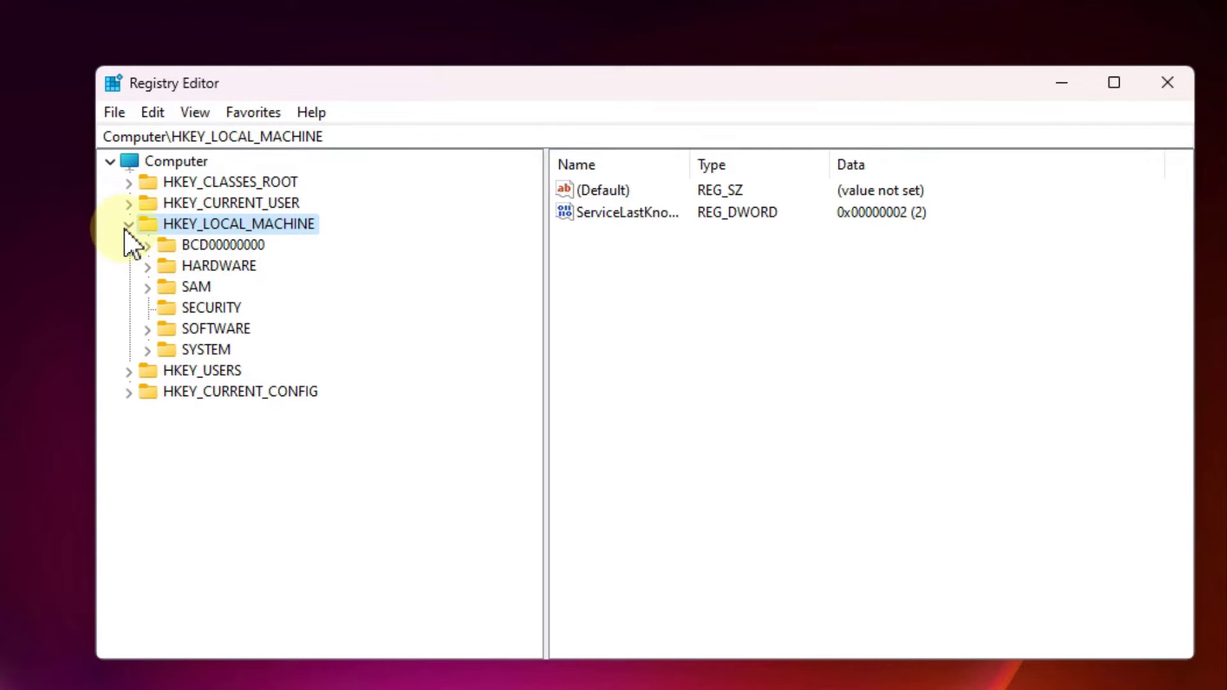
Expand the registry path SOFTWARE\WOW6432Node\Microsoft under HKEY_LOCAL_MACHINE
{"action": "left_click", "coordinate": [147, 331]}
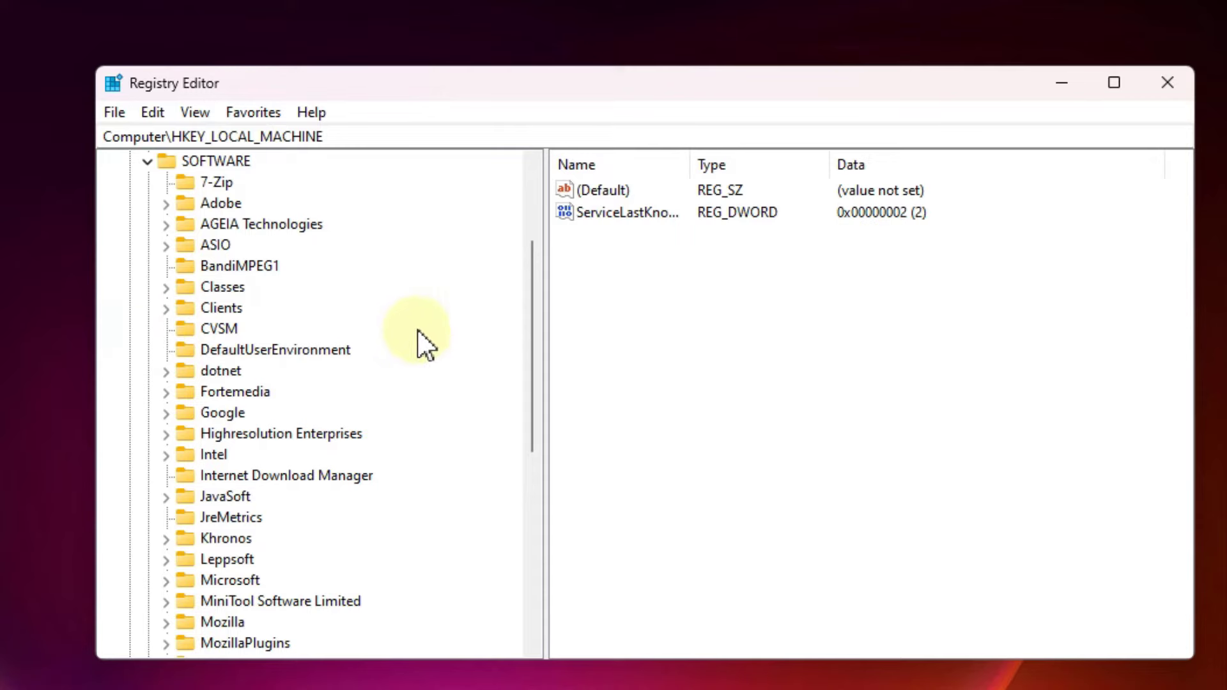
{"action": "left_click_drag", "start_coordinate": [537, 340], "coordinate": [520, 523]}
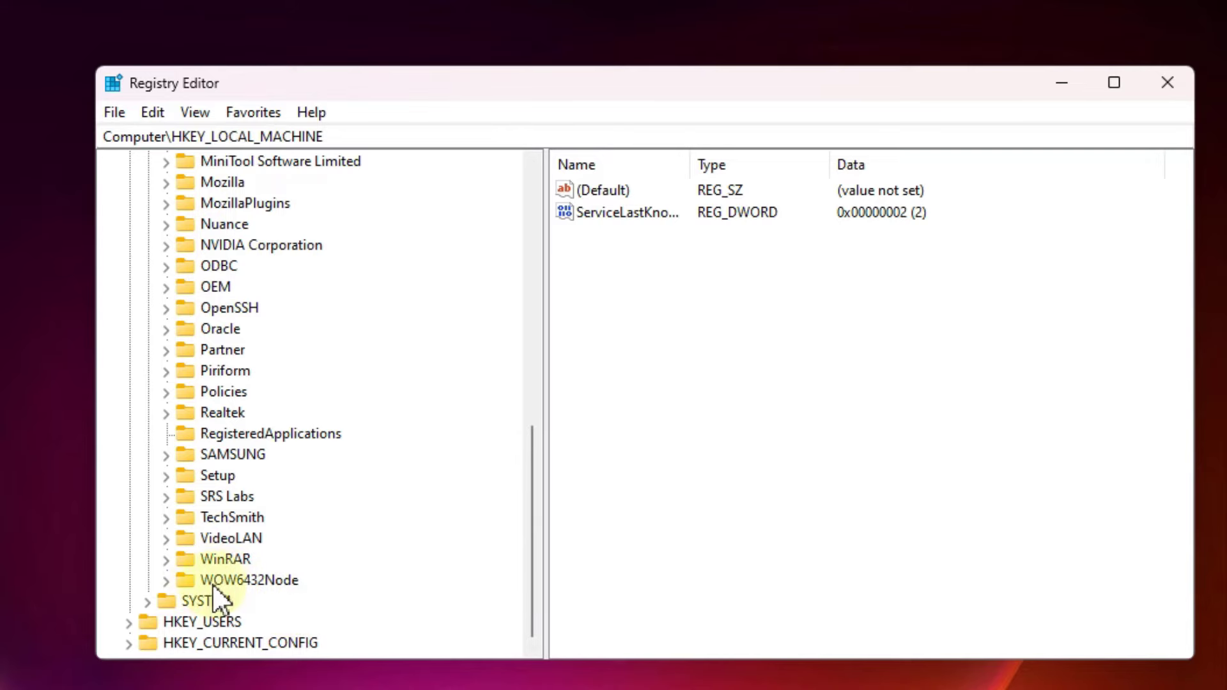
{"action": "left_click", "coordinate": [166, 581]}
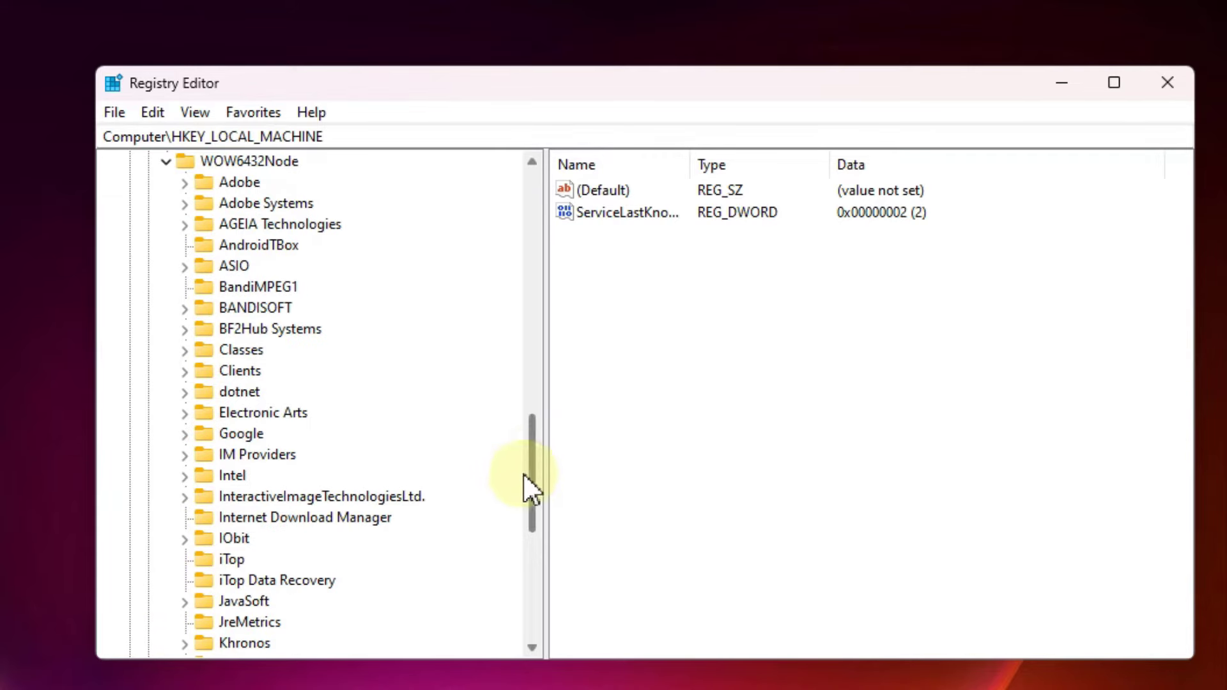
{"action": "left_click_drag", "start_coordinate": [535, 447], "coordinate": [534, 507]}
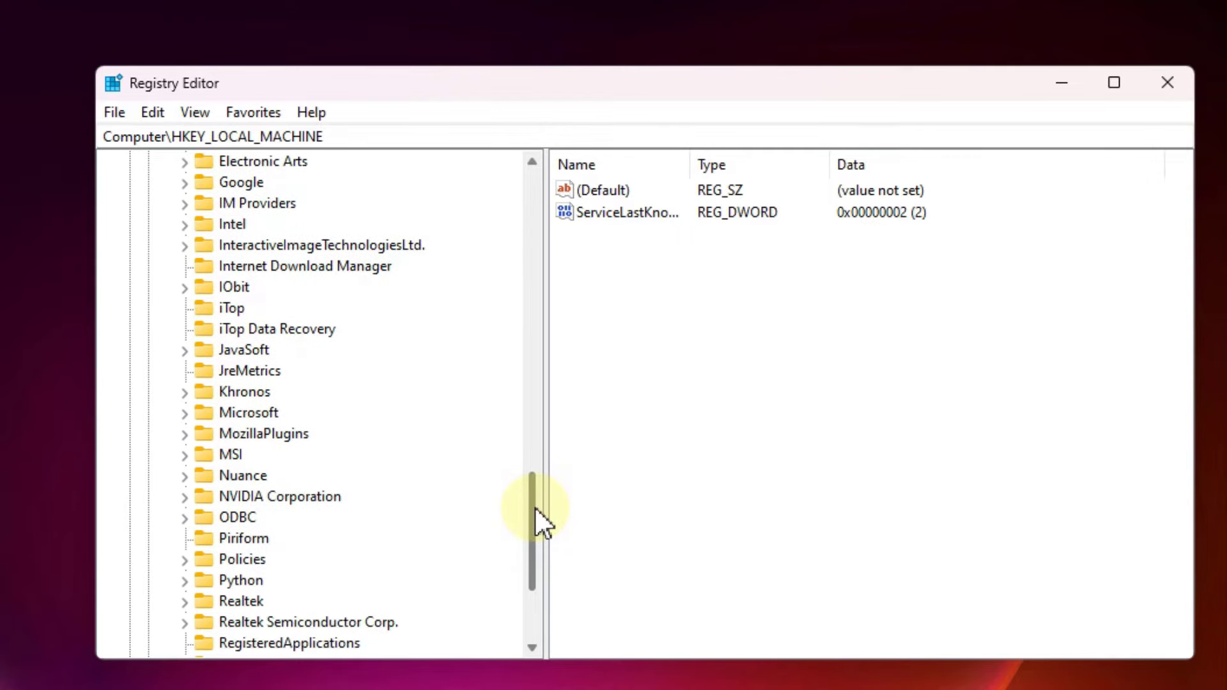
{"action": "scroll", "coordinate": [534, 506], "scroll_direction": "up", "scroll_amount": 3}
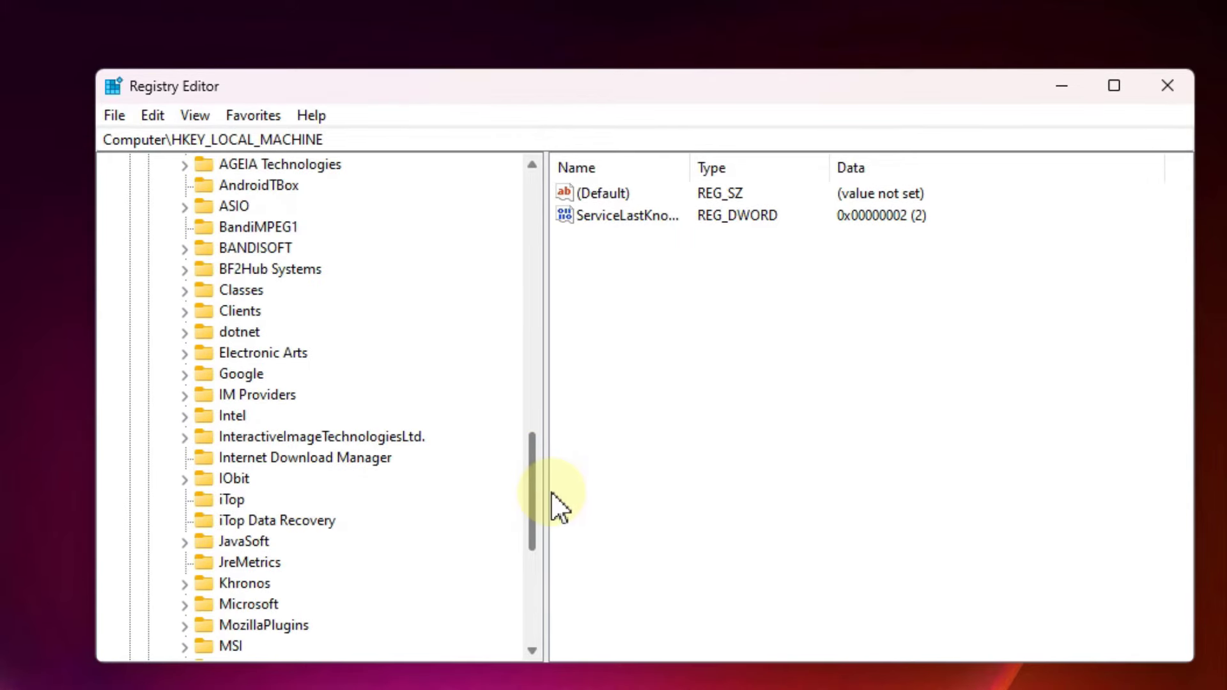
{"action": "left_click", "coordinate": [184, 608]}
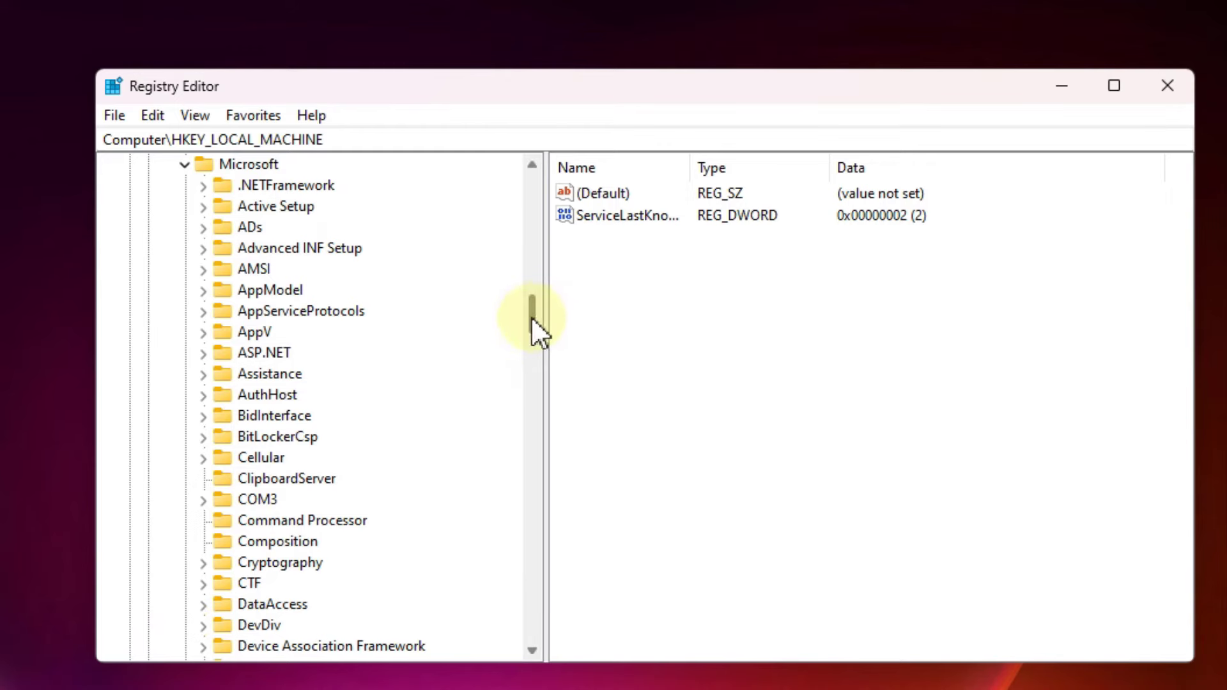
Expand the EdgeUpdate key under Microsoft and its Clients subkey
{"action": "left_click_drag", "start_coordinate": [532, 316], "coordinate": [540, 372]}
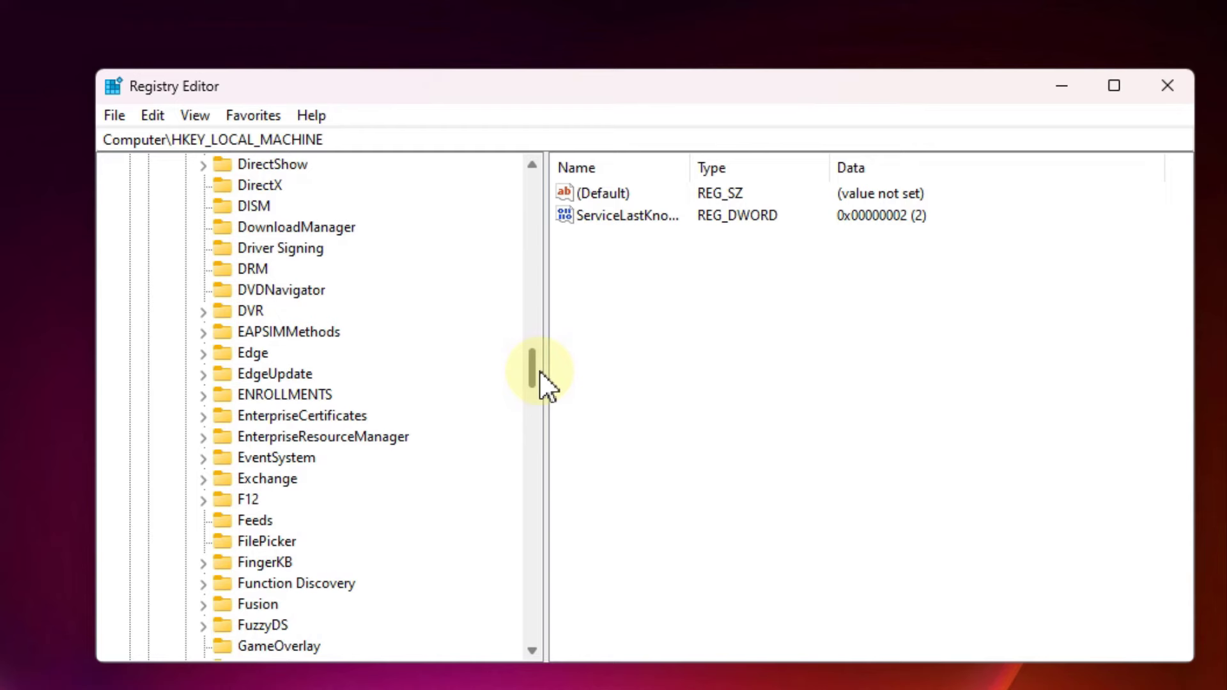
{"action": "left_click", "coordinate": [202, 353]}
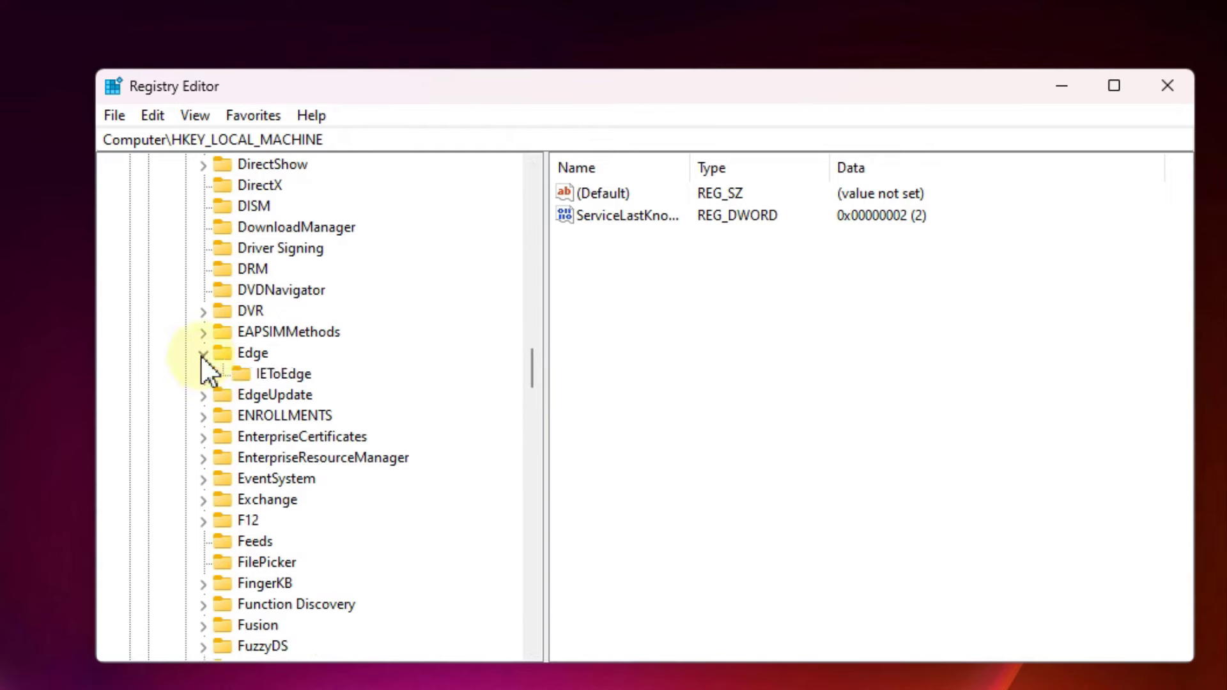
{"action": "left_click", "coordinate": [202, 356]}
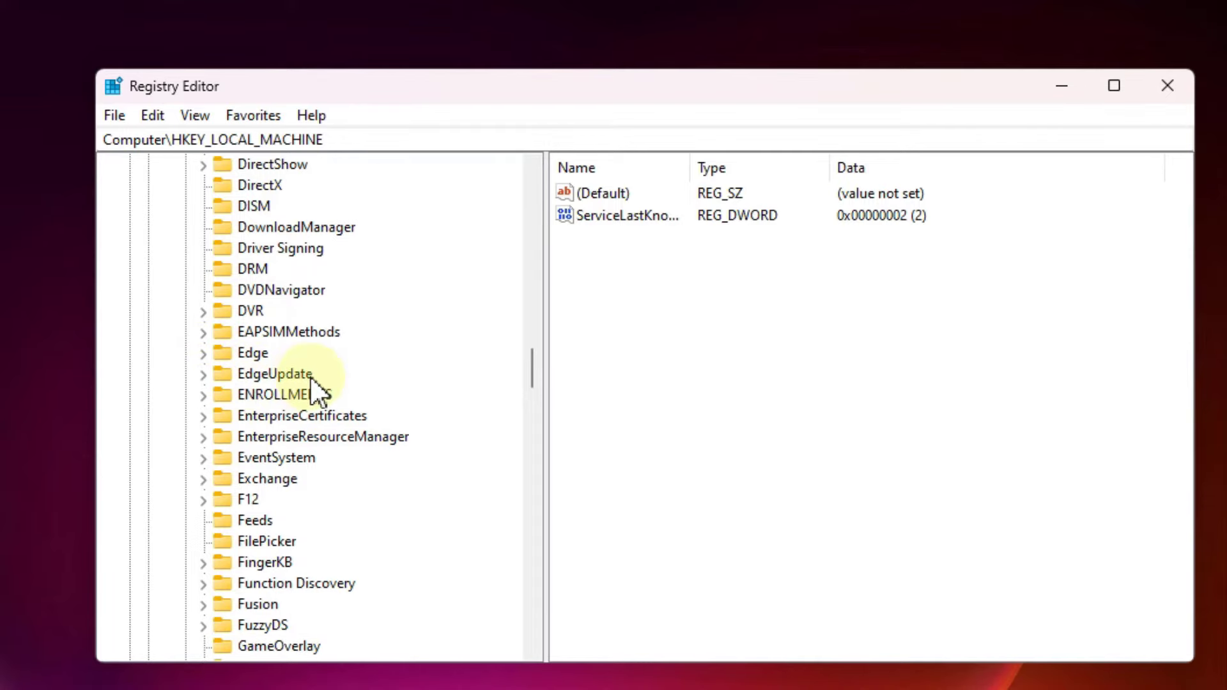
{"action": "left_click", "coordinate": [311, 379]}
{"action": "left_click", "coordinate": [203, 374]}
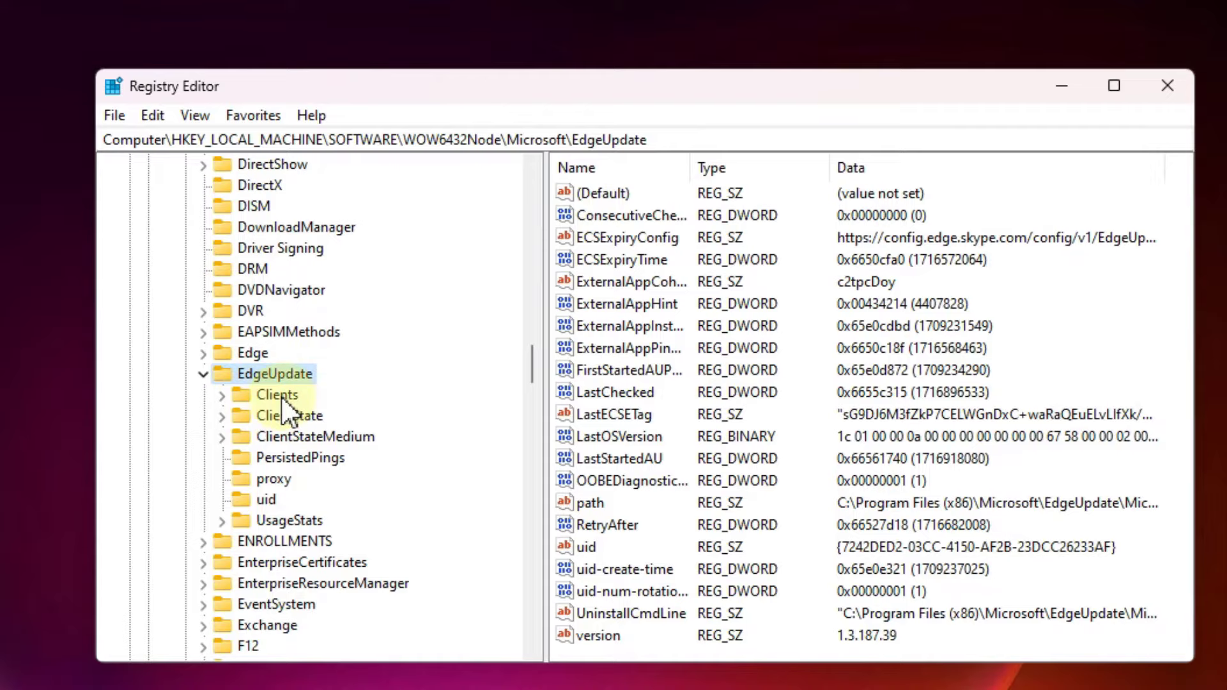
{"action": "left_click", "coordinate": [281, 397]}
{"action": "left_click", "coordinate": [222, 395]}
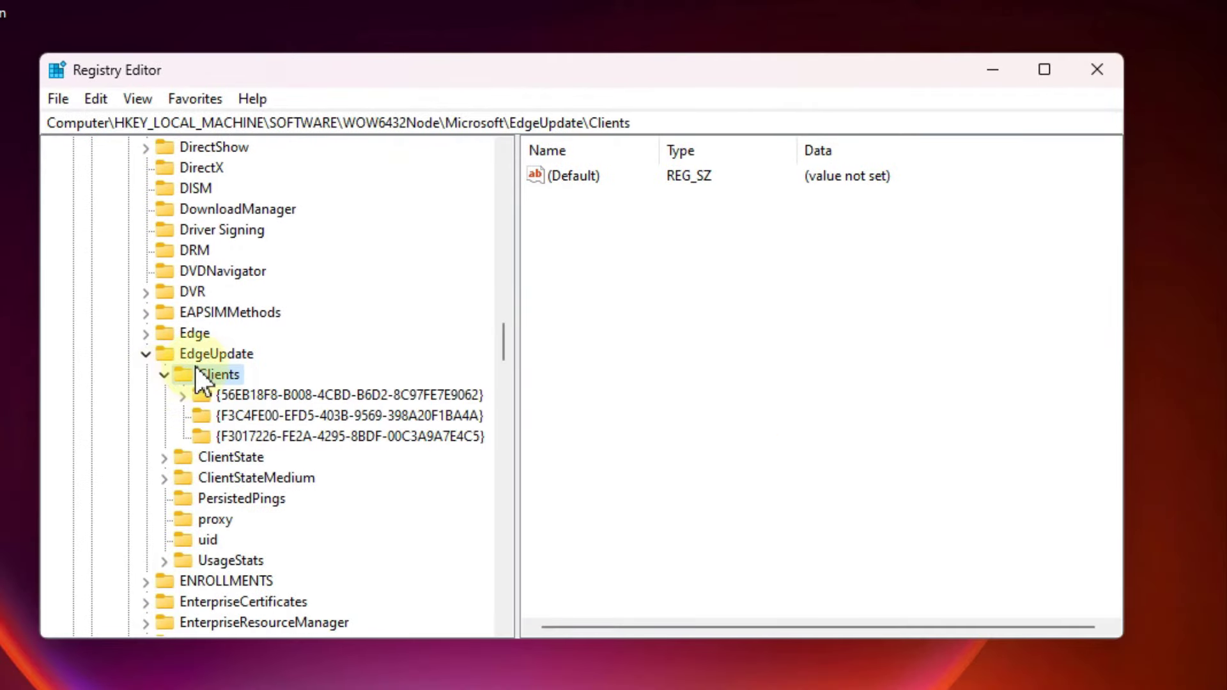
Permanently delete the {F3017226-FE2A-4295-8BDF-00C3A9A7E4C5} key under Clients
{"action": "scroll", "coordinate": [195, 366], "scroll_direction": "down", "scroll_amount": 1}
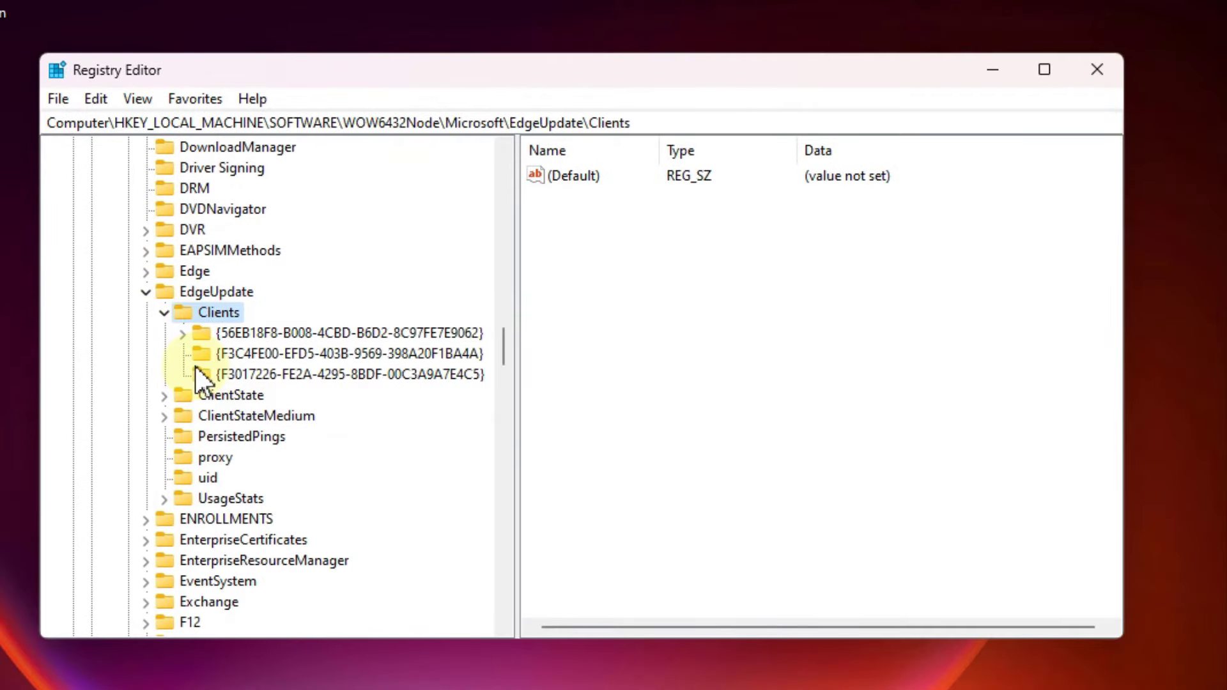
{"action": "left_click", "coordinate": [228, 376]}
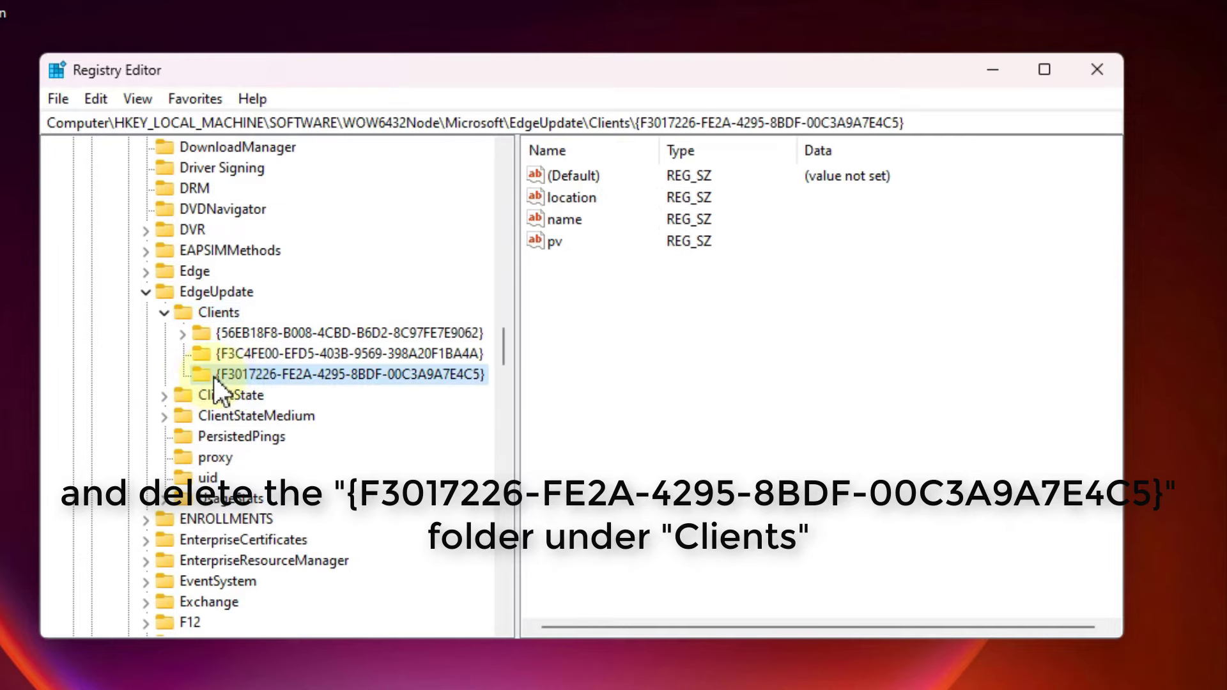
{"action": "right_click", "coordinate": [214, 376]}
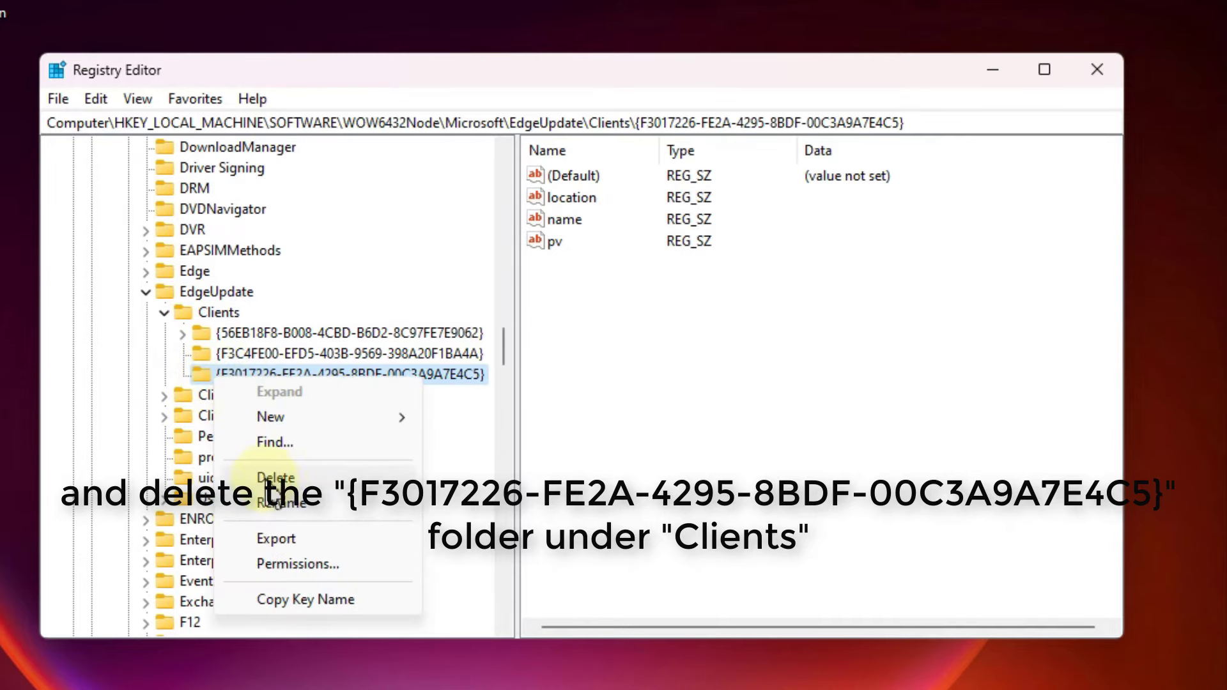
{"action": "left_click", "coordinate": [287, 479]}
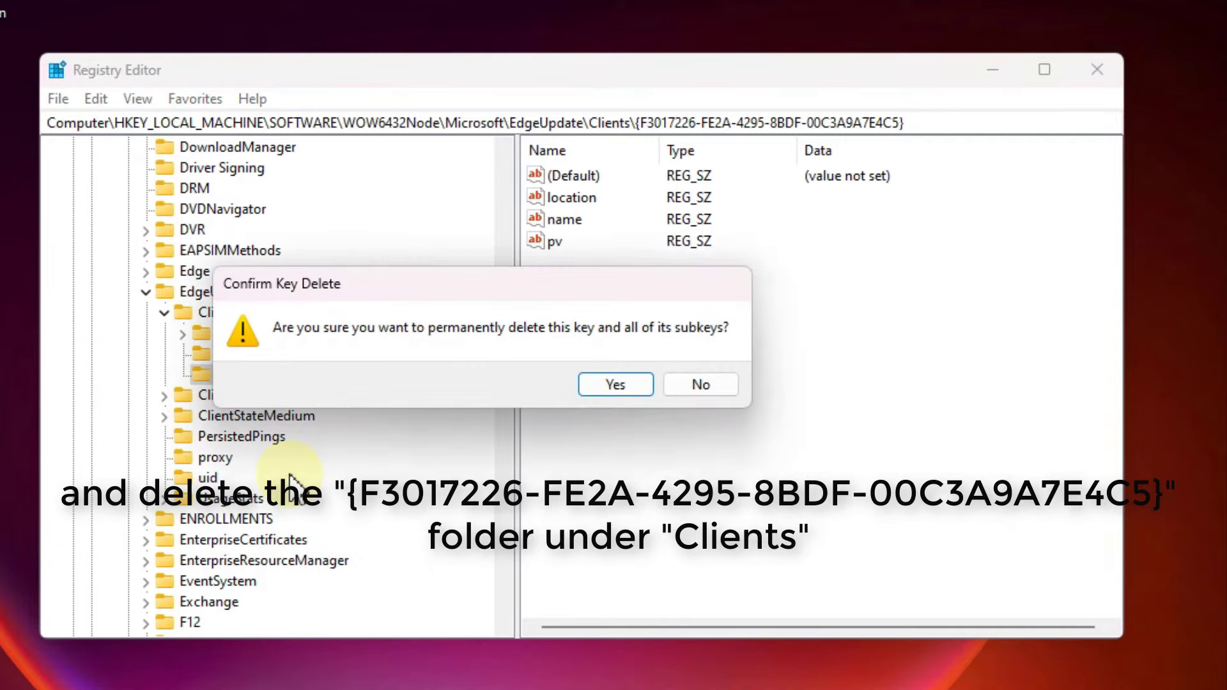
{"action": "left_click", "coordinate": [606, 386]}
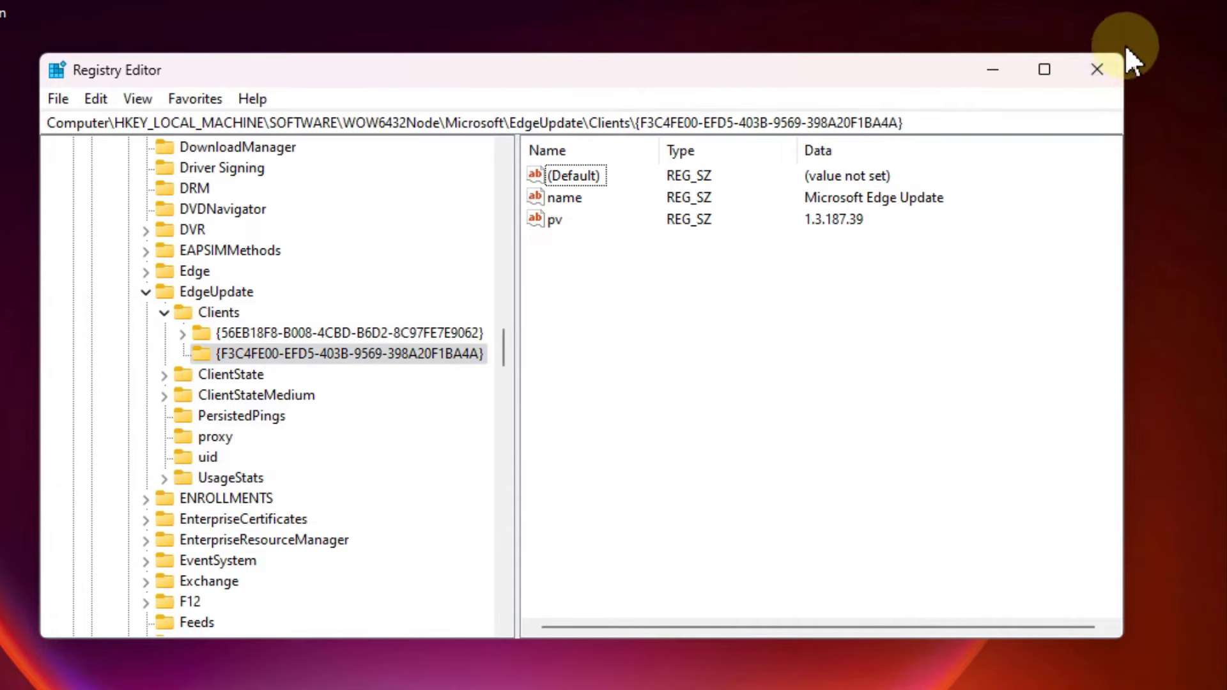
Close the Registry Editor and run MicrosoftEdgeWebView2RuntimeInstallerX64.exe from the desktop
{"action": "left_click", "coordinate": [1110, 71]}
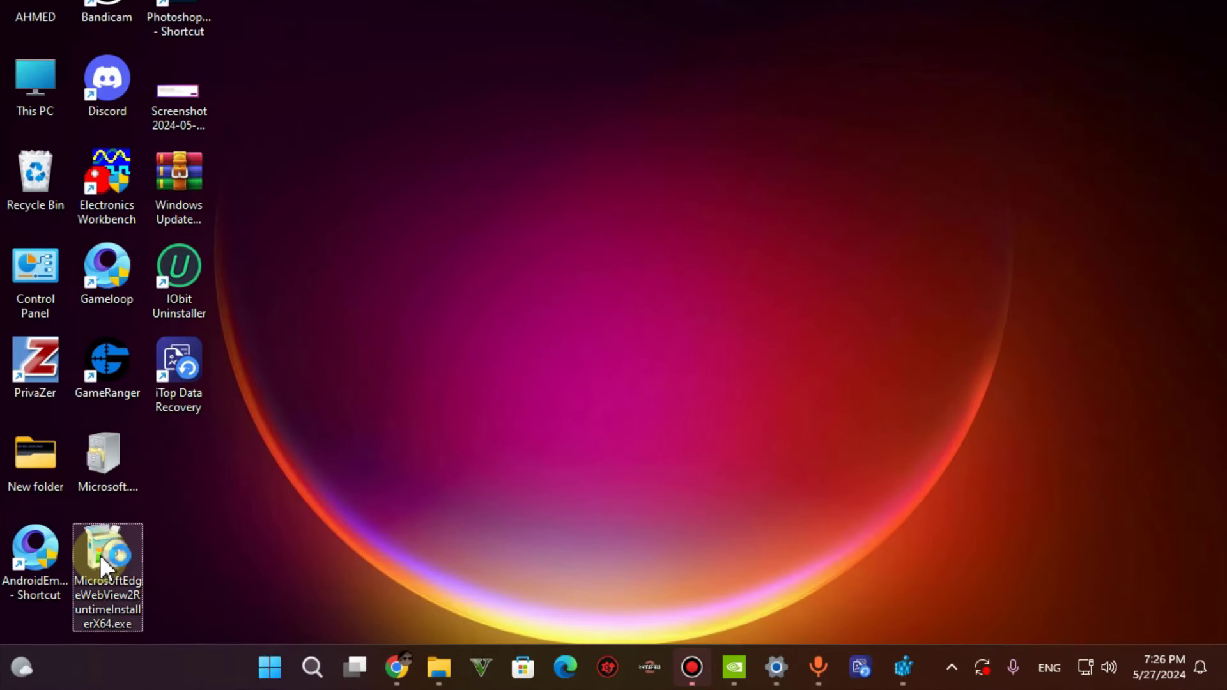
{"action": "double_click", "coordinate": [107, 556]}
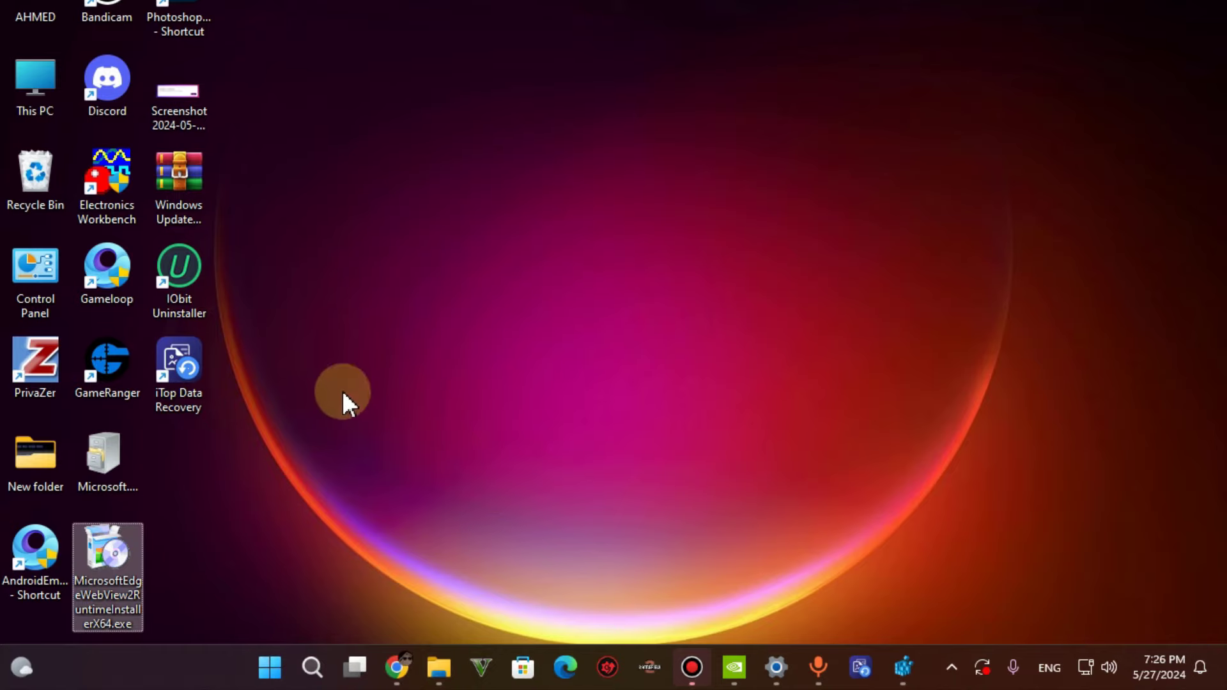
Open the Recycle Bin and empty it, permanently deleting all its items
{"action": "left_click", "coordinate": [42, 182]}
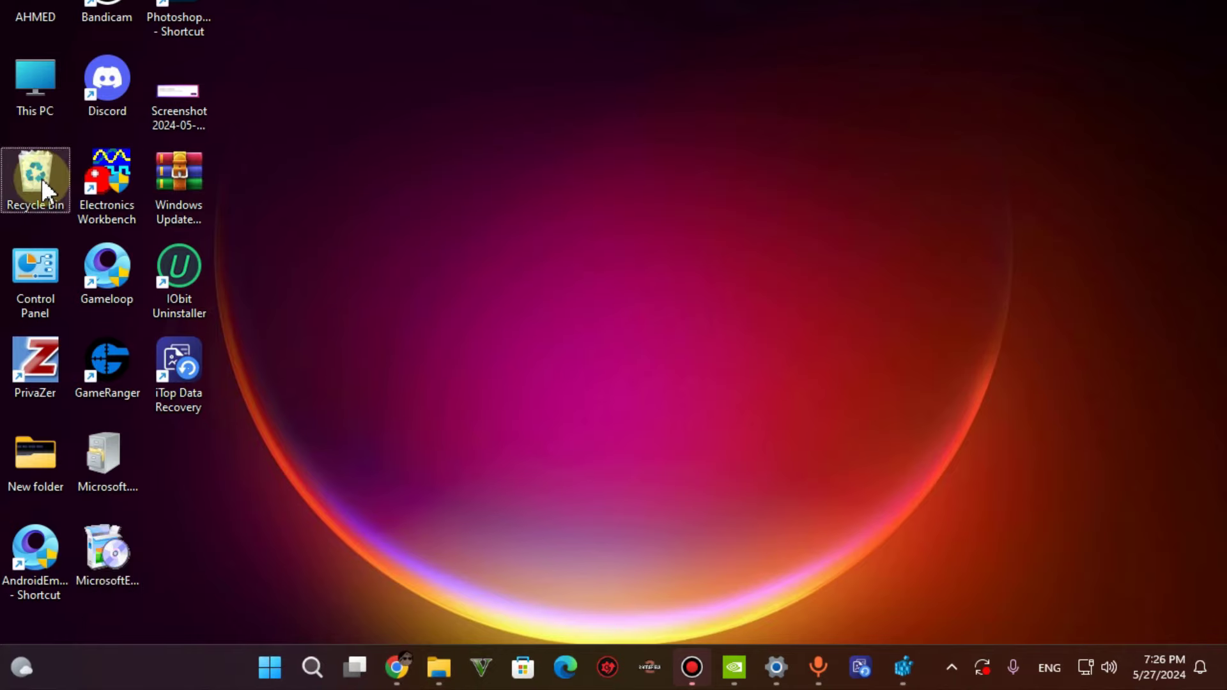
{"action": "double_click", "coordinate": [40, 178]}
{"action": "right_click", "coordinate": [528, 410]}
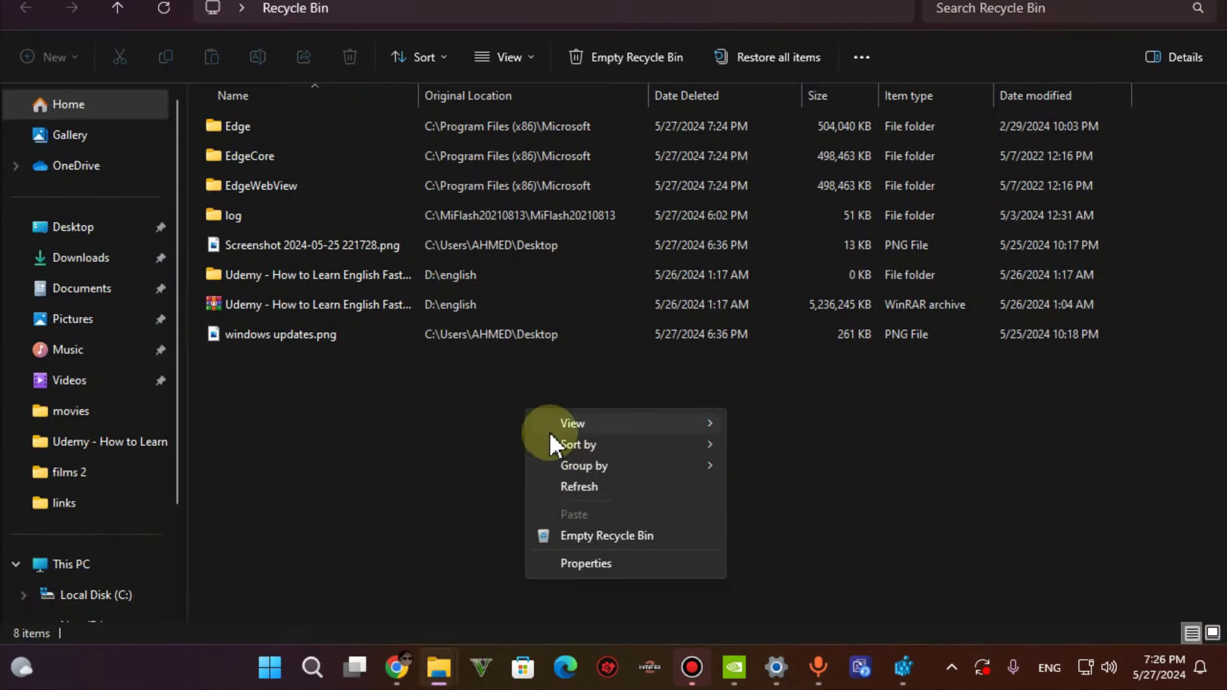
{"action": "left_click", "coordinate": [590, 535]}
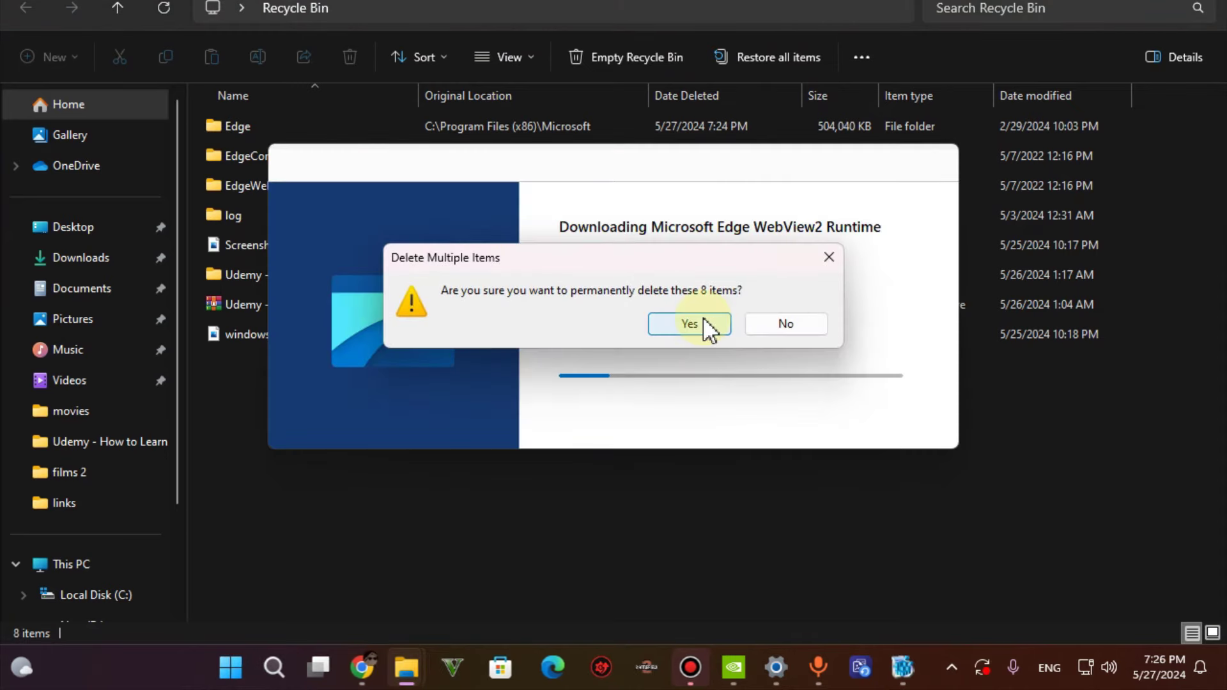
{"action": "left_click", "coordinate": [704, 325]}
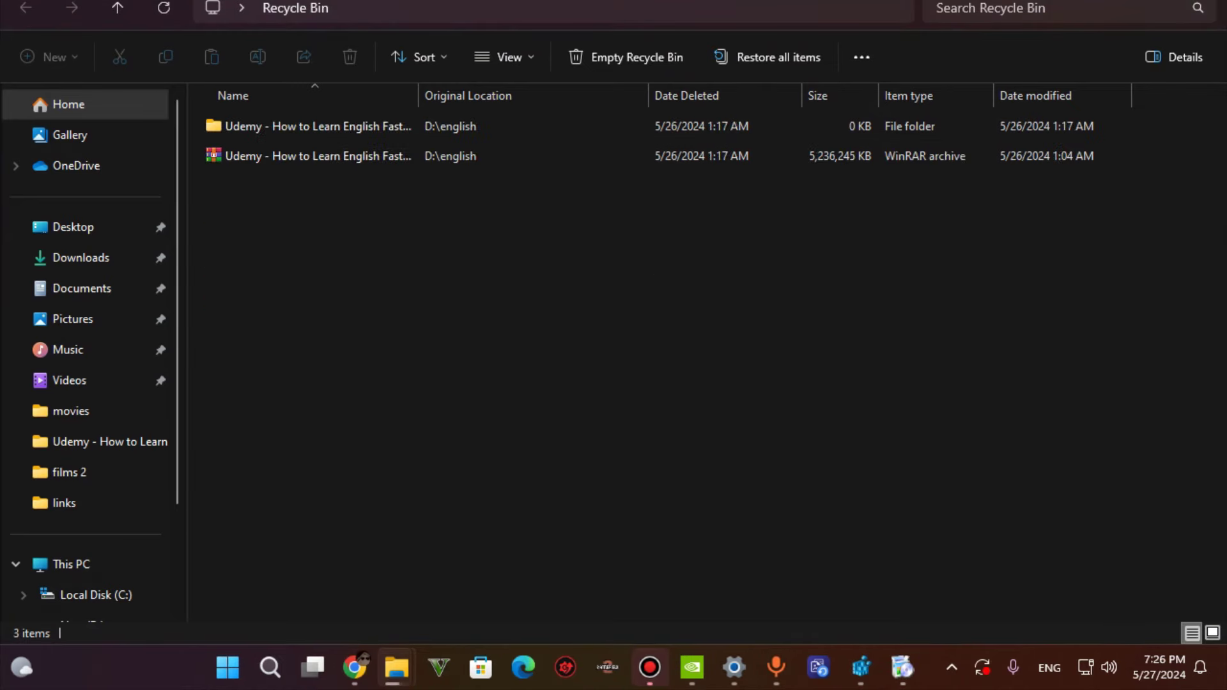
Close the Recycle Bin window and move the WebView2 Runtime installer window higher on the desktop while it downloads
{"action": "left_click", "coordinate": [1186, 2]}
{"action": "left_click", "coordinate": [1101, 43]}
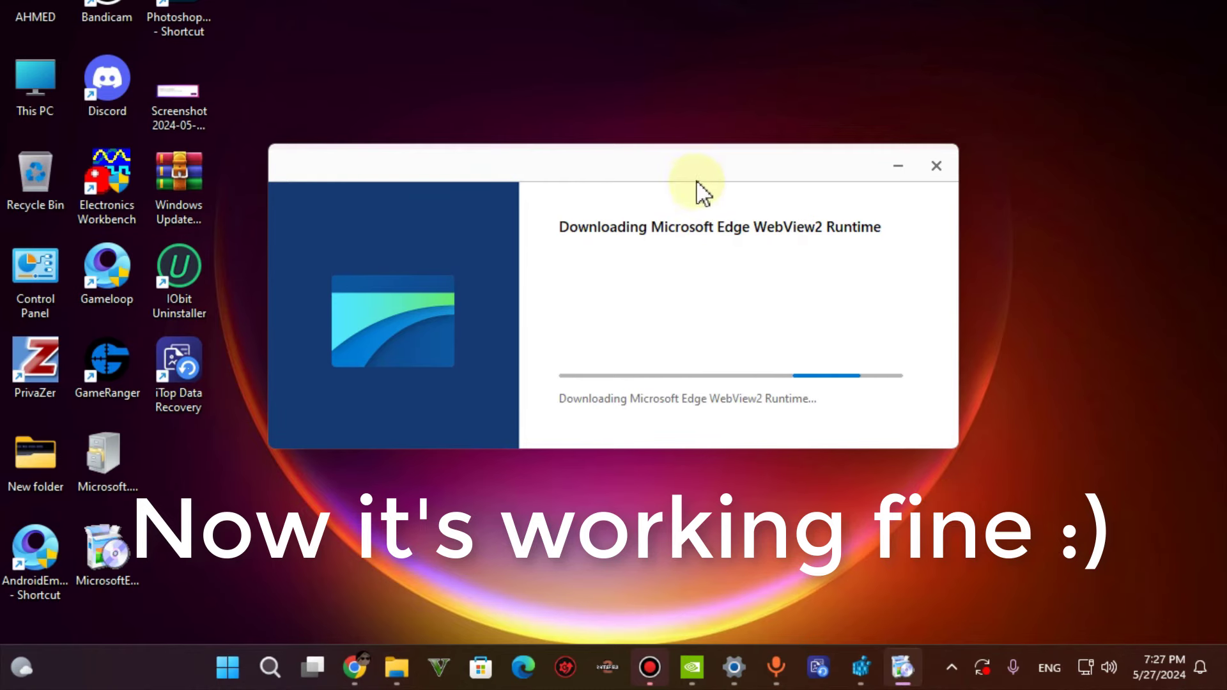
{"action": "left_click_drag", "start_coordinate": [693, 173], "coordinate": [742, 90]}
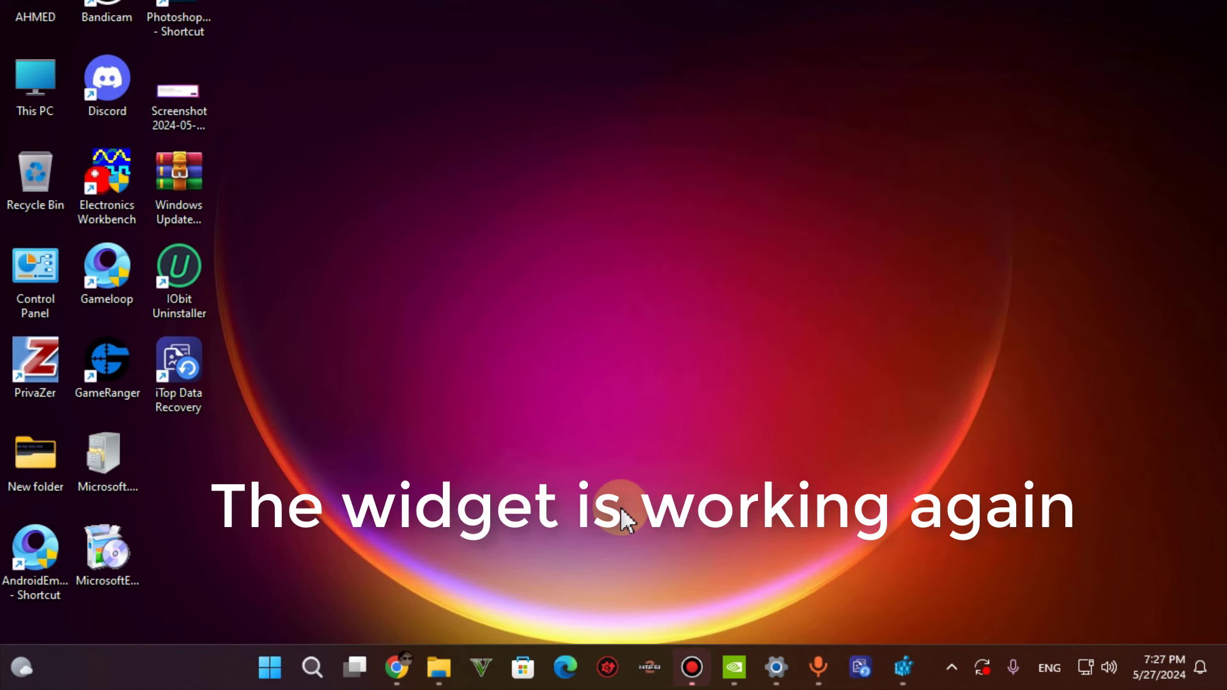
Refresh the desktop, then check the Widgets board by browsing its cards and news feed before closing it
{"action": "right_click", "coordinate": [621, 514]}
{"action": "left_click", "coordinate": [659, 311]}
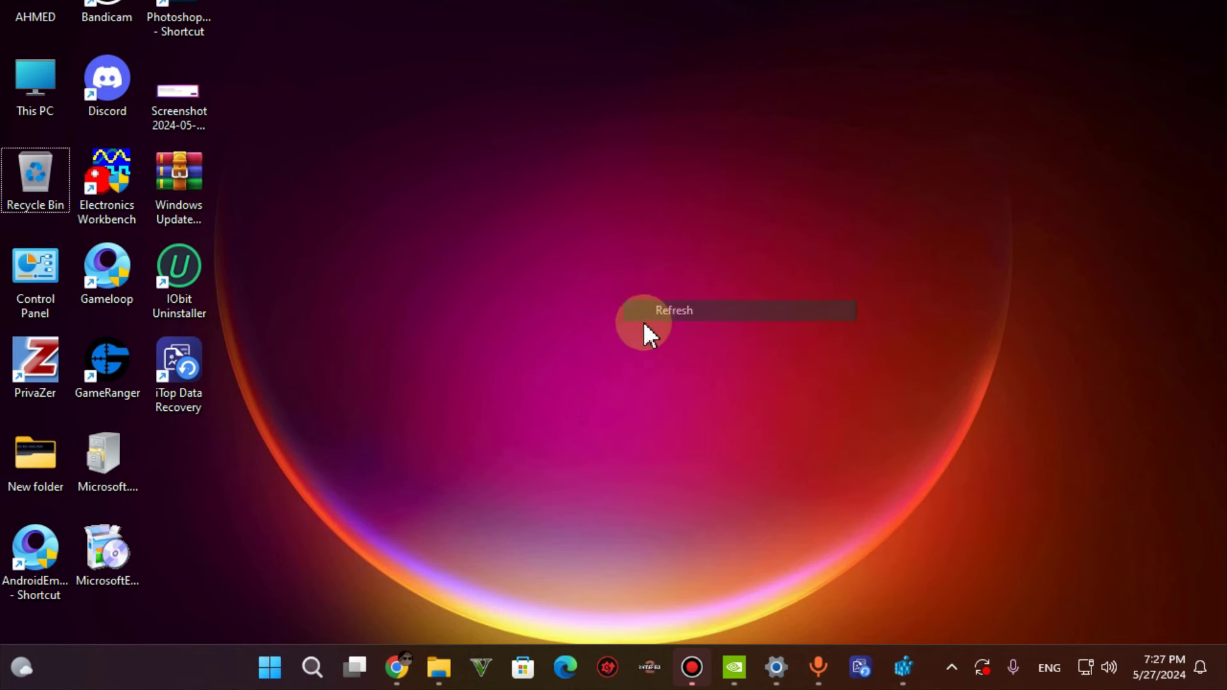
{"action": "left_click", "coordinate": [21, 667]}
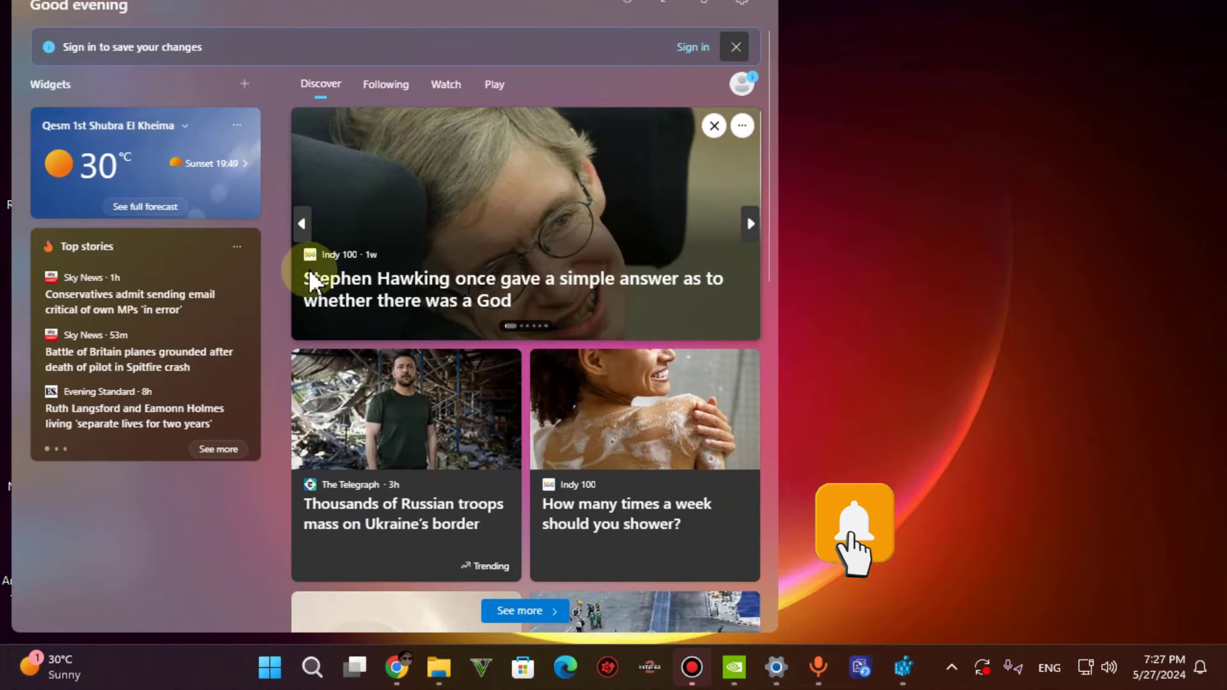
{"action": "scroll", "coordinate": [357, 450], "scroll_direction": "down", "scroll_amount": 5}
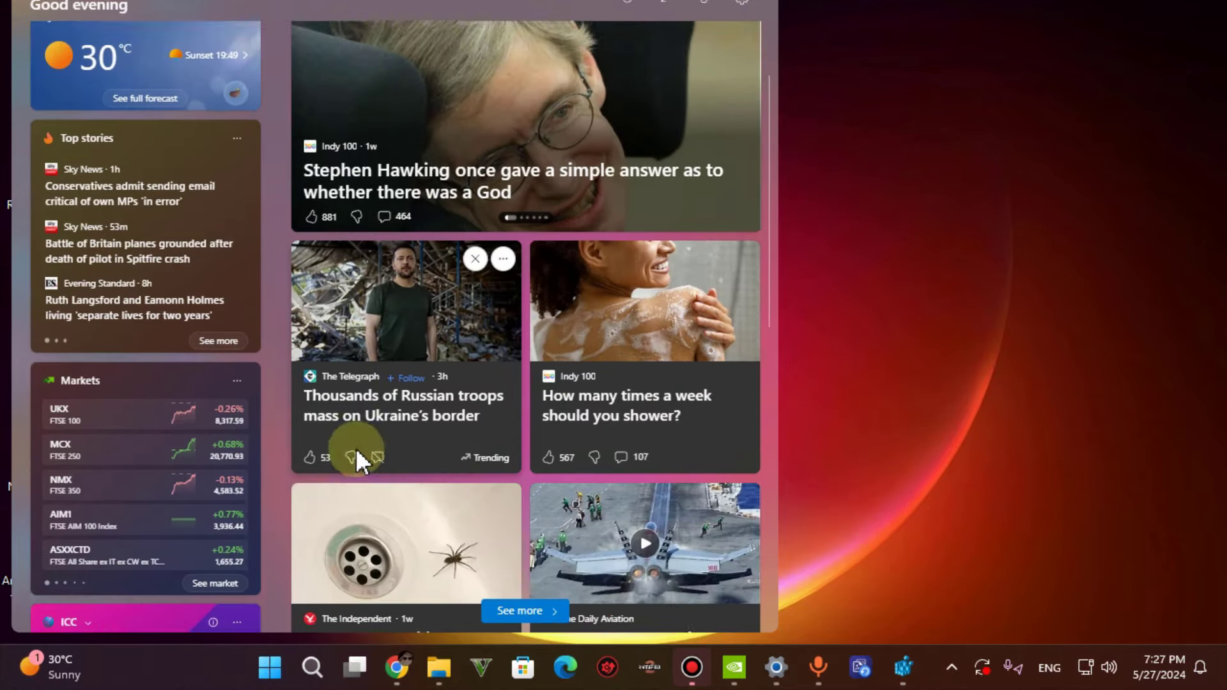
{"action": "scroll", "coordinate": [244, 424], "scroll_direction": "up", "scroll_amount": 2}
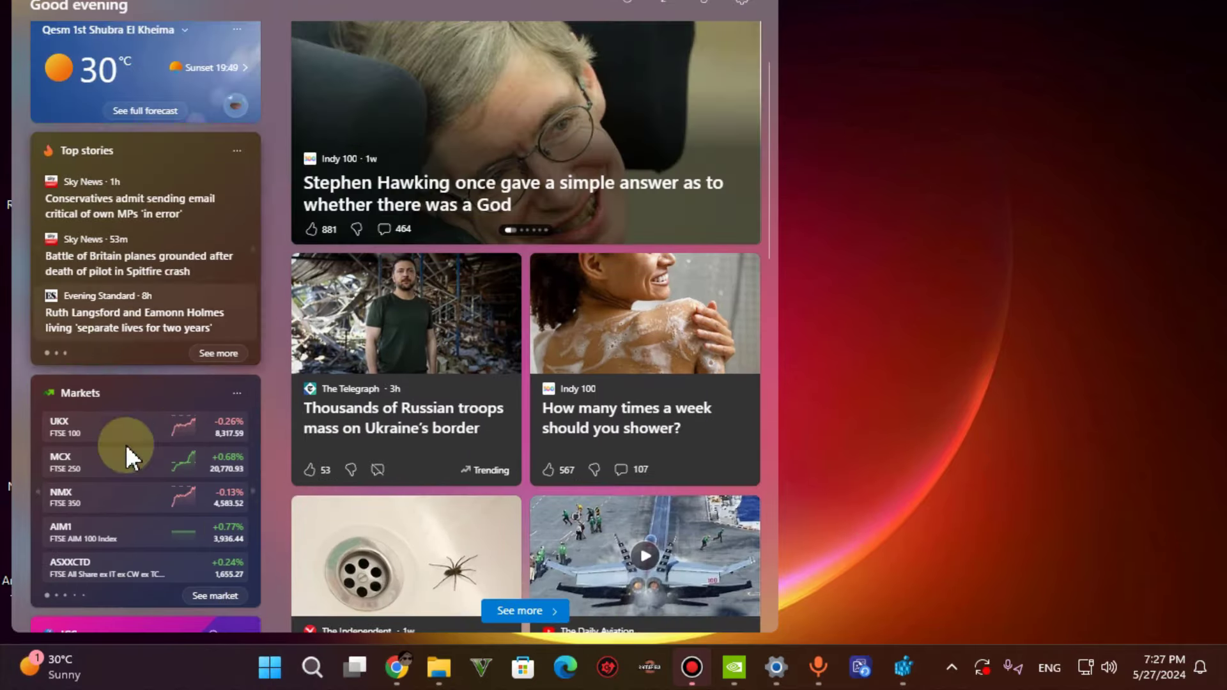
{"action": "scroll", "coordinate": [146, 484], "scroll_direction": "down", "scroll_amount": 8}
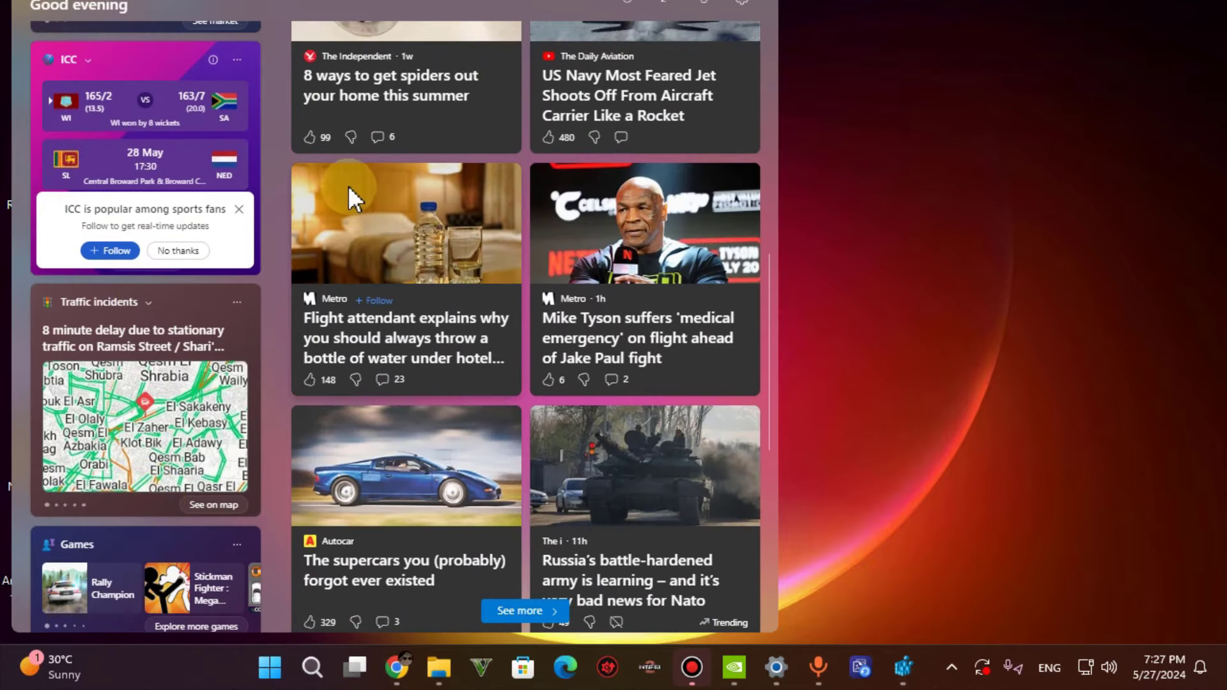
{"action": "left_click", "coordinate": [845, 258]}
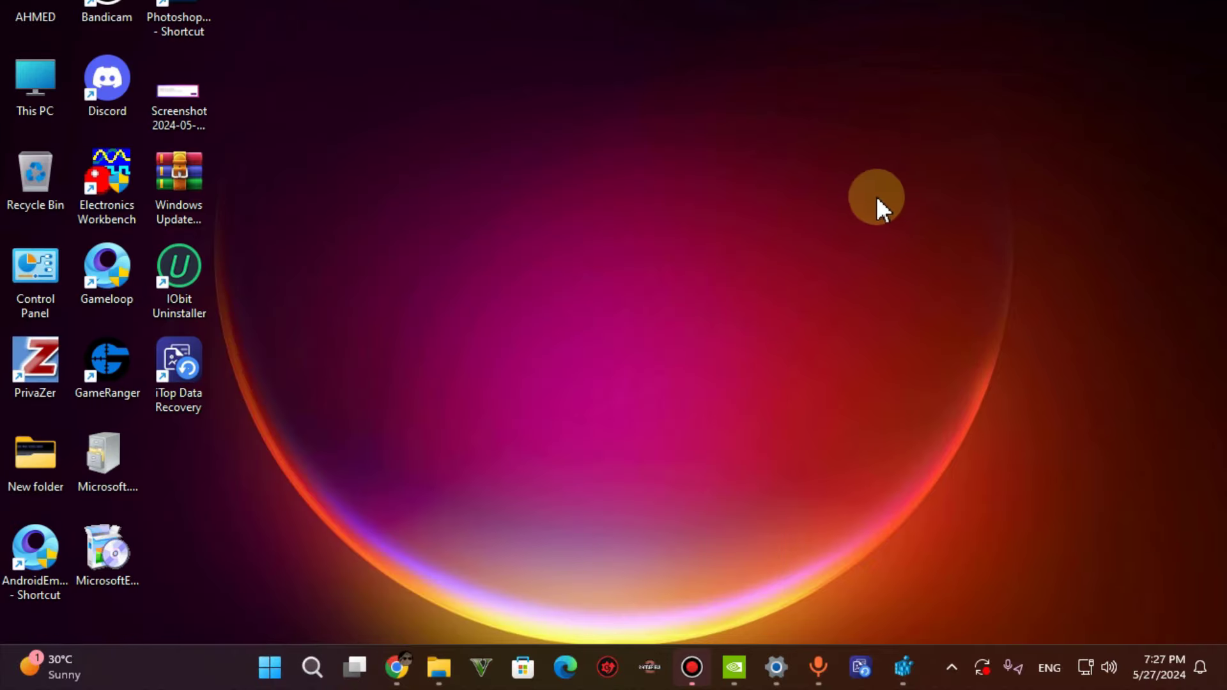